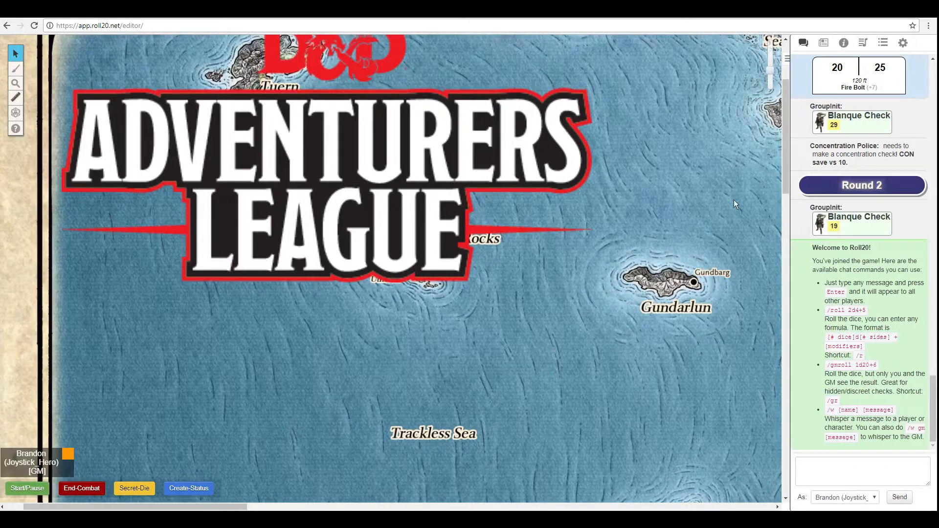
- Create a new character sheet with the chat command !charsheet
click(846, 474)
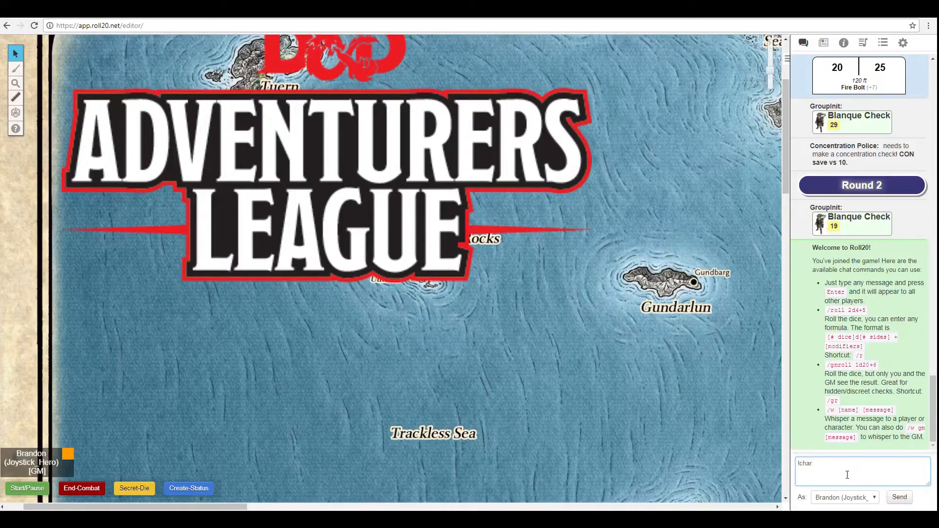
text(!charsheet)
key(Return)
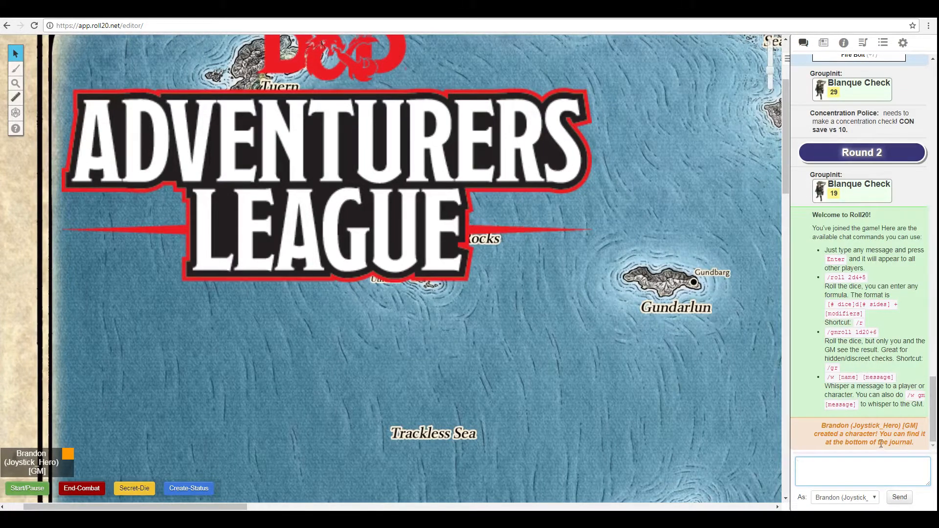
- Open Blank_Sheet from the journal, show its character sheet page, and enlarge and reposition the sheet window
click(824, 46)
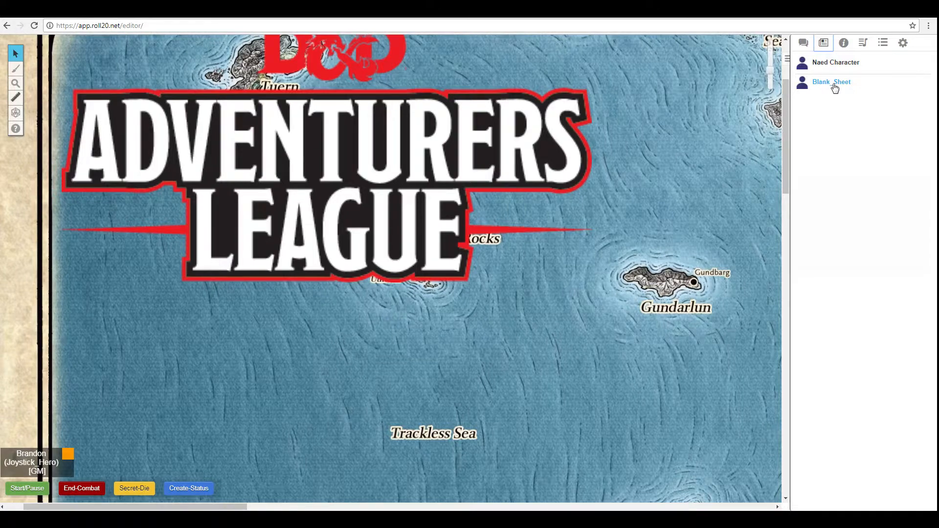
click(834, 88)
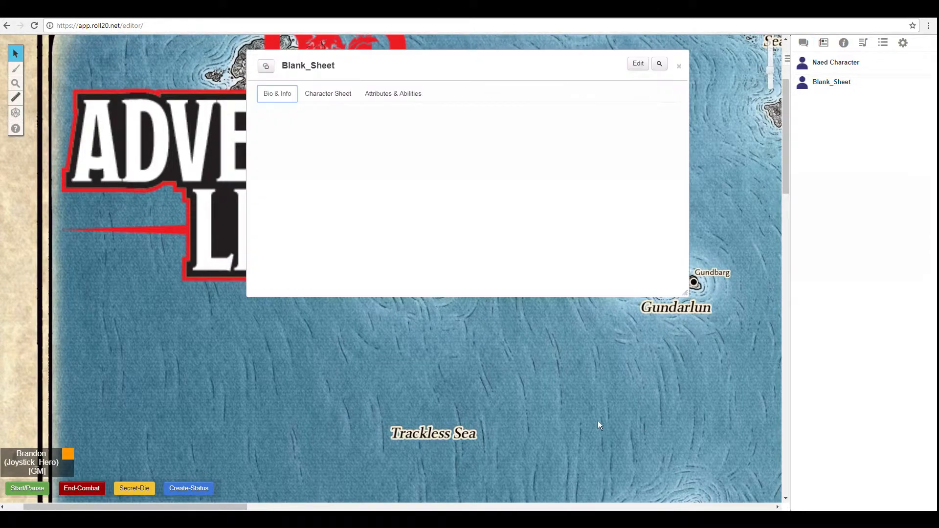
click(357, 93)
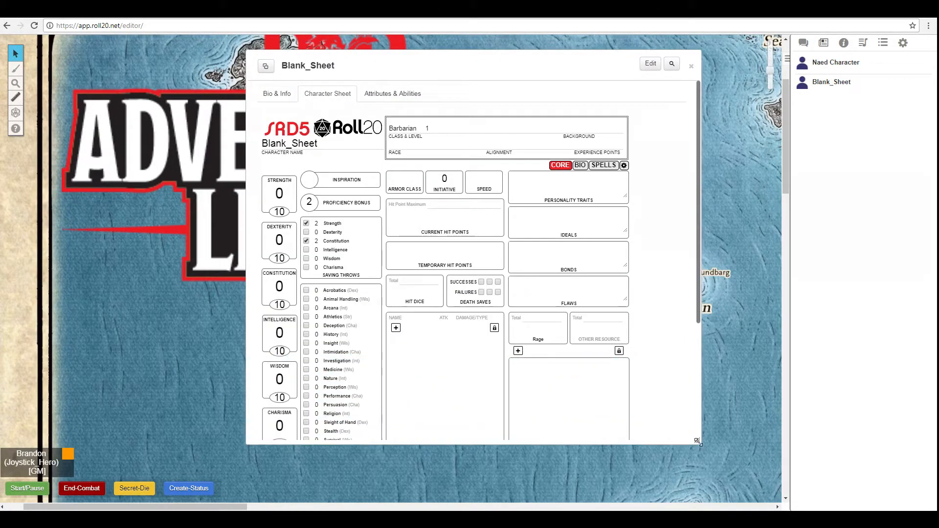
drag(685, 293, 691, 501)
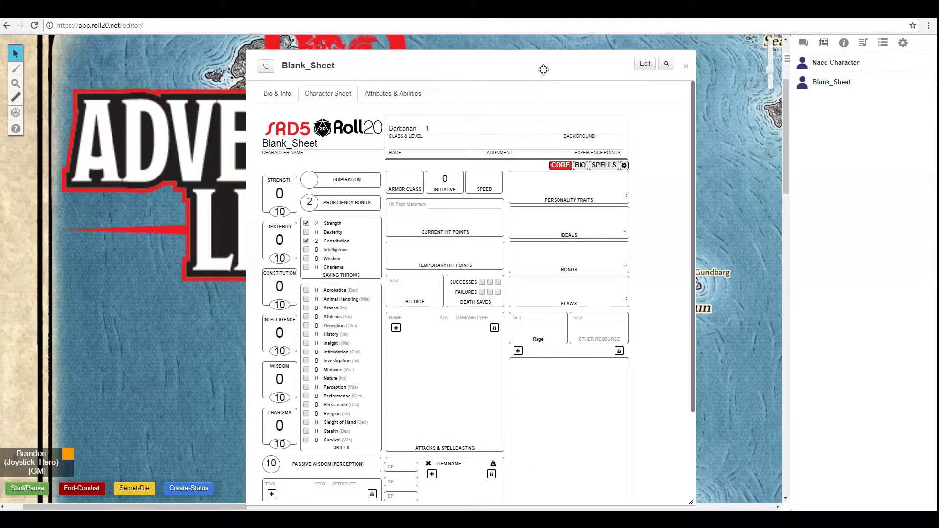
drag(543, 69, 560, 61)
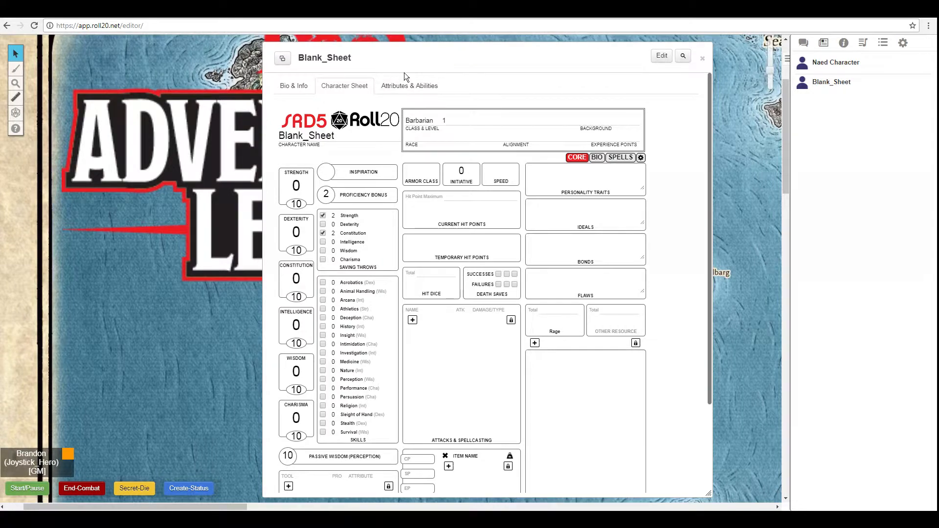
key(Escape)
- Edit Blank_Sheet, uploading the green-tunic swordsman image as avatar and naming the character Blanque Check
click(662, 58)
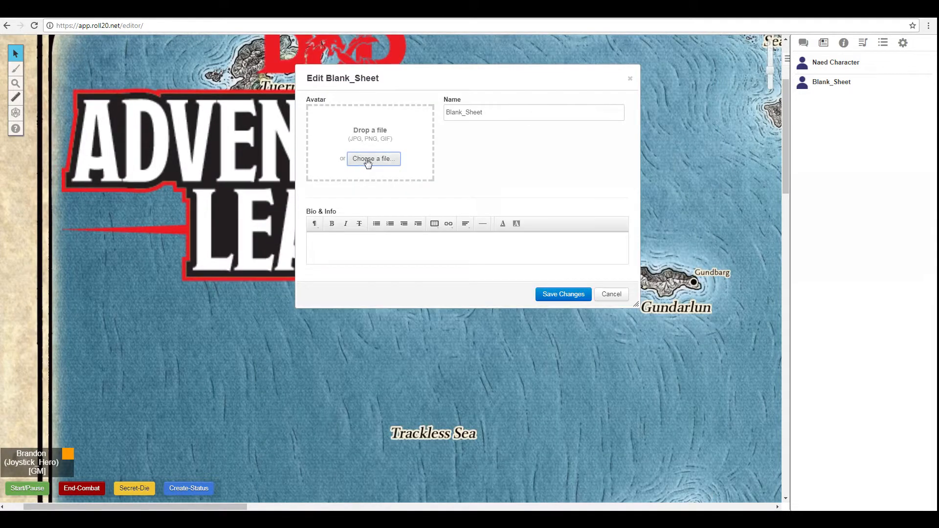
click(368, 161)
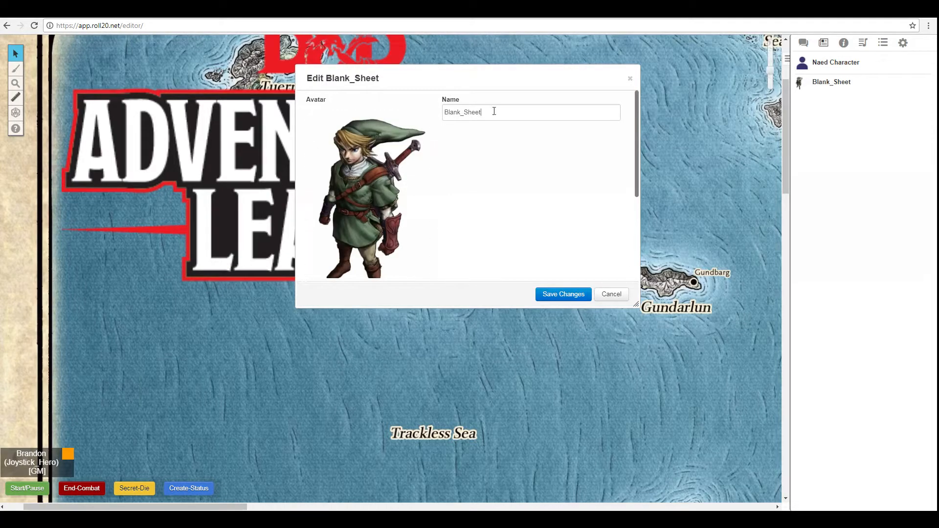
double_click(494, 112)
text(B)
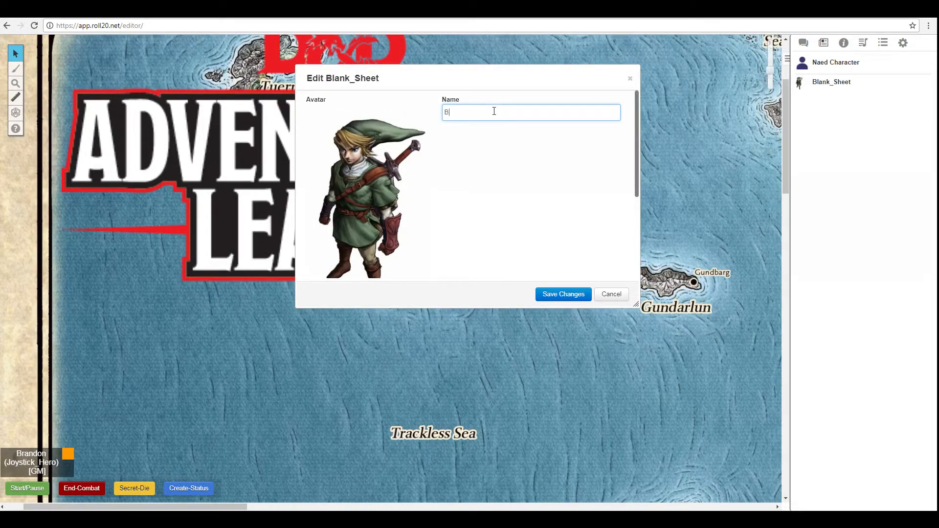
text(lanque Chest)
- Enter the bio "IS THE GREETEST EVER AND CANNOT EVER BE BEATEN BY ANYTHING EVER AKLL 29s" and save the character changes
scroll(440, 237, down, 3)
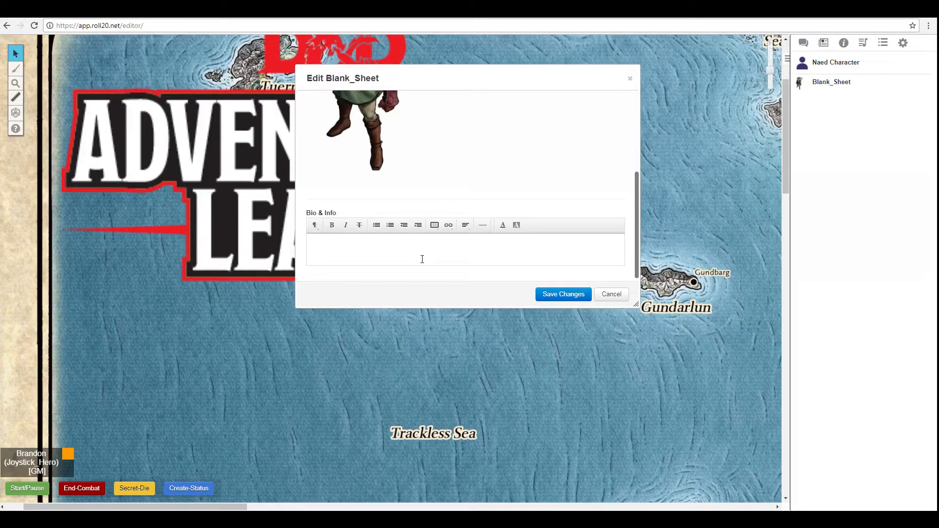
text(IS THE GREETEST EVER AND CANNOT )
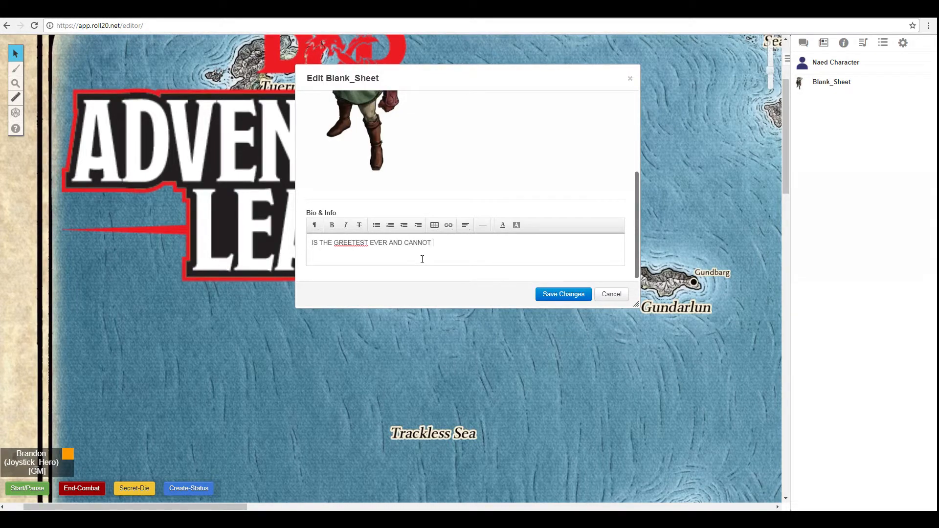
text(EVER BE BEATEN BY ANYTHING EVER A)
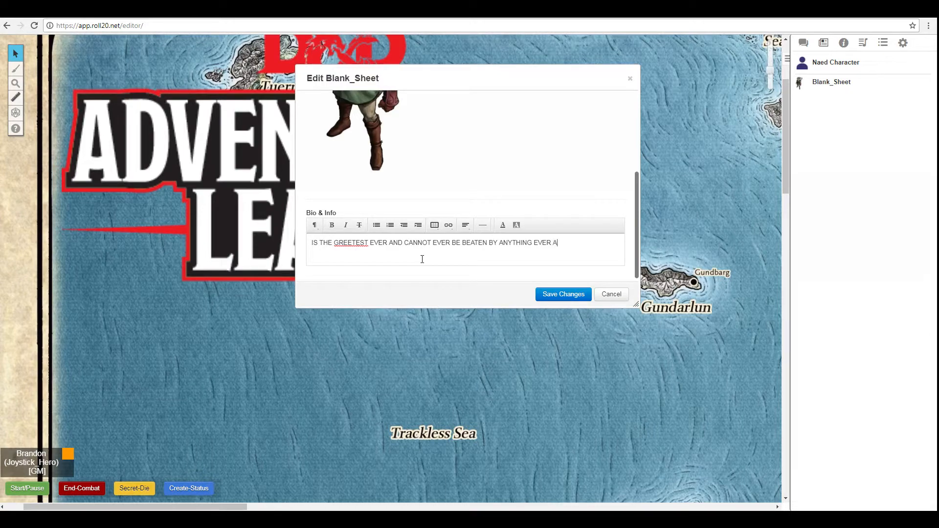
text(KLL 29s)
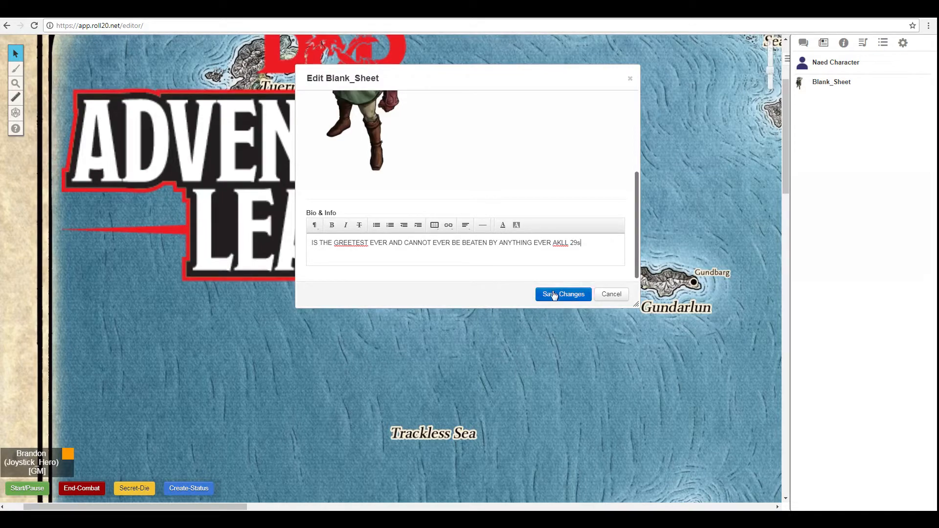
click(550, 296)
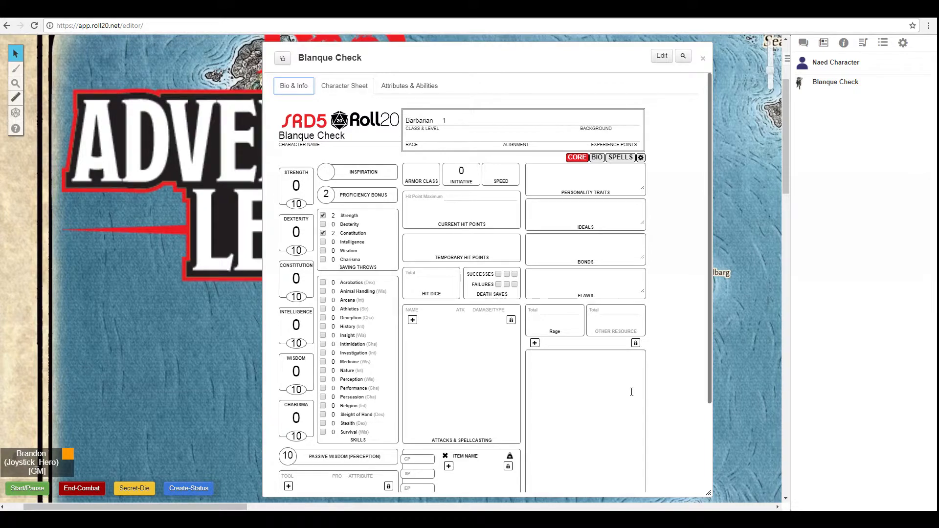
- Look over the full character sheet and the character's bio and avatar page
scroll(458, 388, down, 3)
scroll(429, 214, up, 3)
scroll(461, 331, down, 5)
scroll(434, 250, up, 5)
click(294, 85)
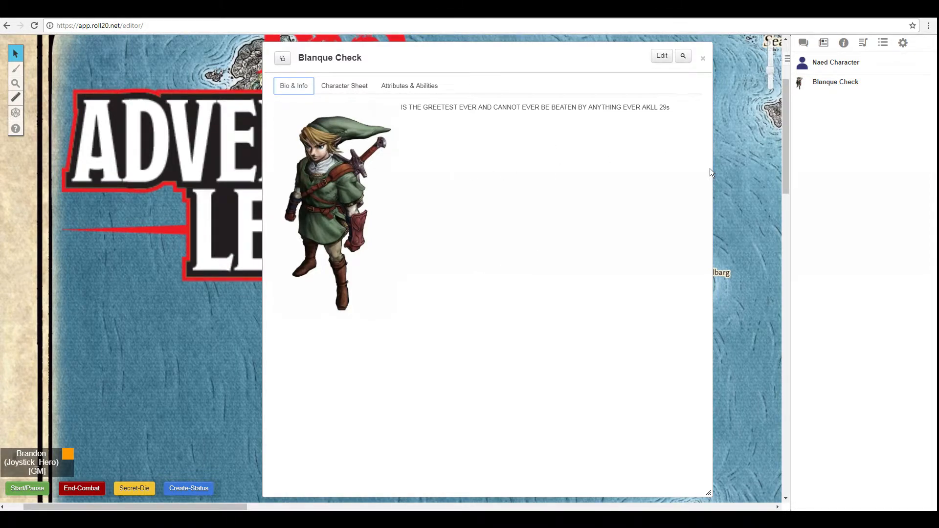
- On the character sheet, set Strength to 12, Dexterity to 20 and Constitution to 8
click(348, 88)
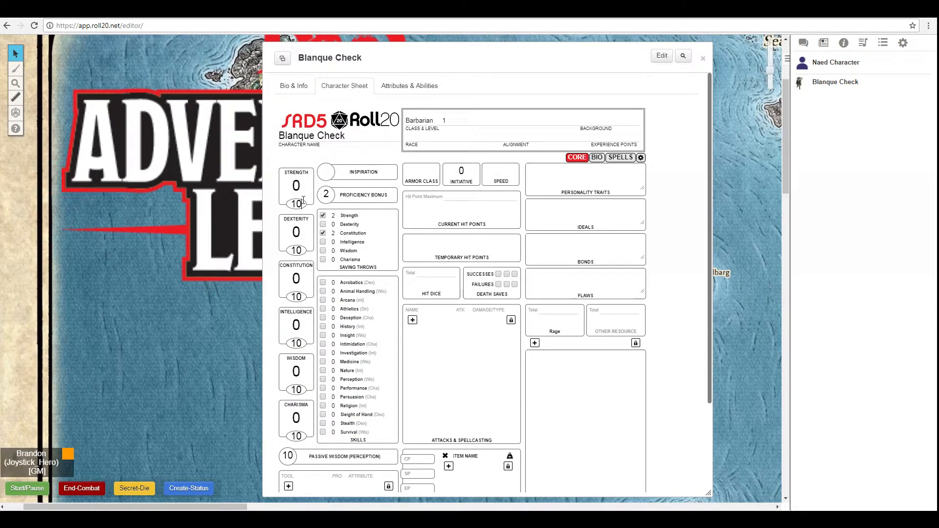
key(Tab)
text(12)
click(297, 251)
double_click(297, 251)
text(20)
click(299, 292)
double_click(300, 291)
text(8)
key(Return)
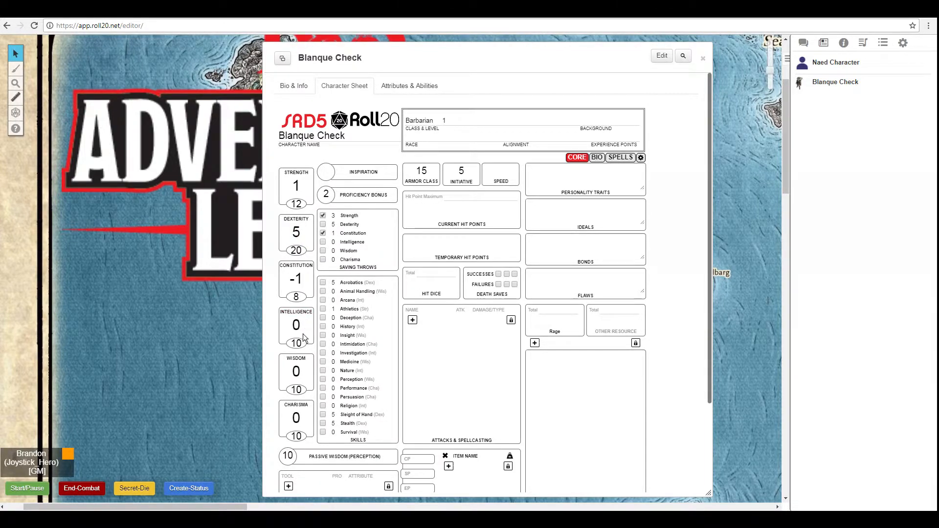
- Set the character's Intelligence to 0, Wisdom to 12 and Charisma to 18
double_click(298, 343)
text(0)
key(Return)
double_click(298, 389)
text(12)
key(Return)
double_click(300, 436)
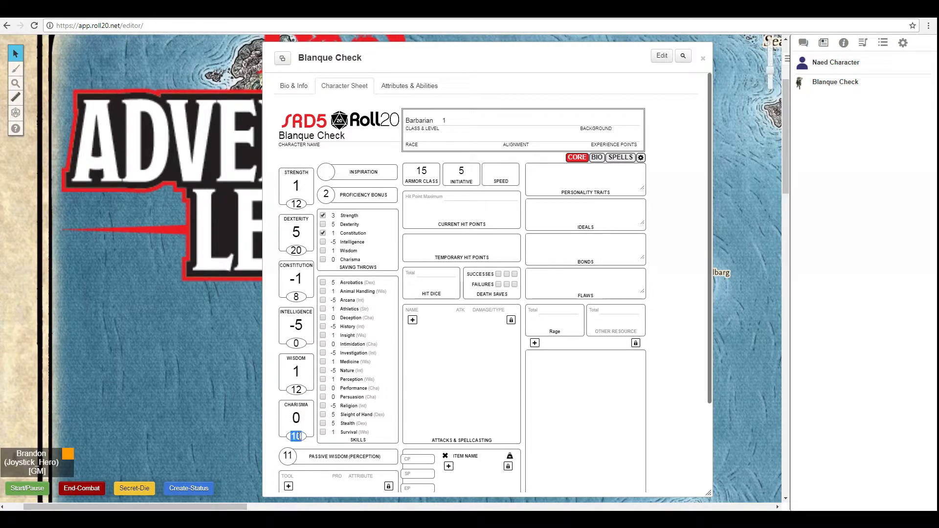
text(18)
key(Return)
- Set the character's class to Bard and roll a Dexterity saving throw
click(424, 121)
key(Down)
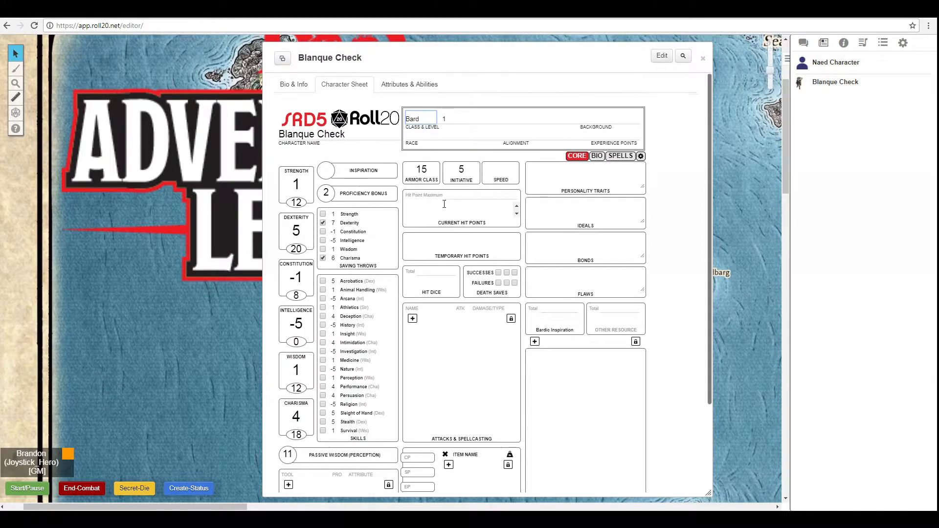
scroll(442, 206, down, 3)
scroll(442, 204, up, 3)
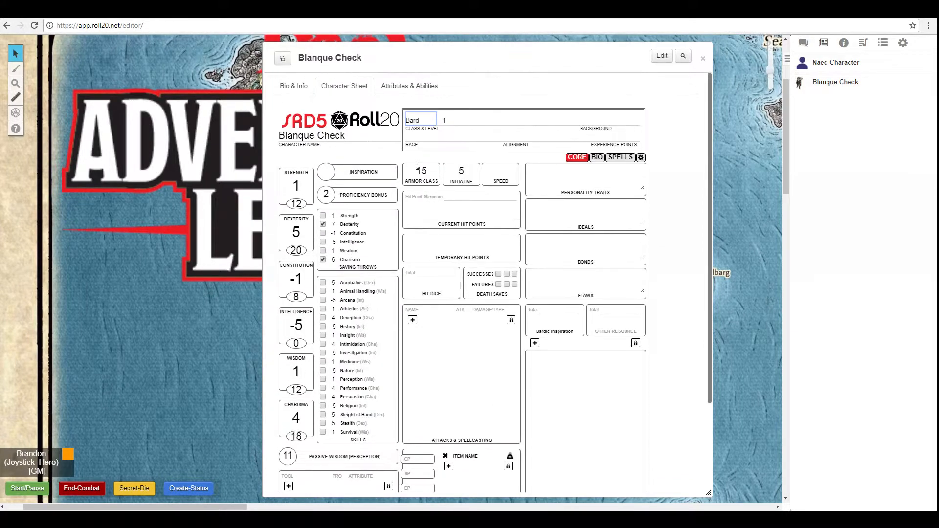
click(421, 171)
- Mark the character as proficient in Animal Handling, History, Investigation, Perception and Religion
scroll(326, 260, down, 1)
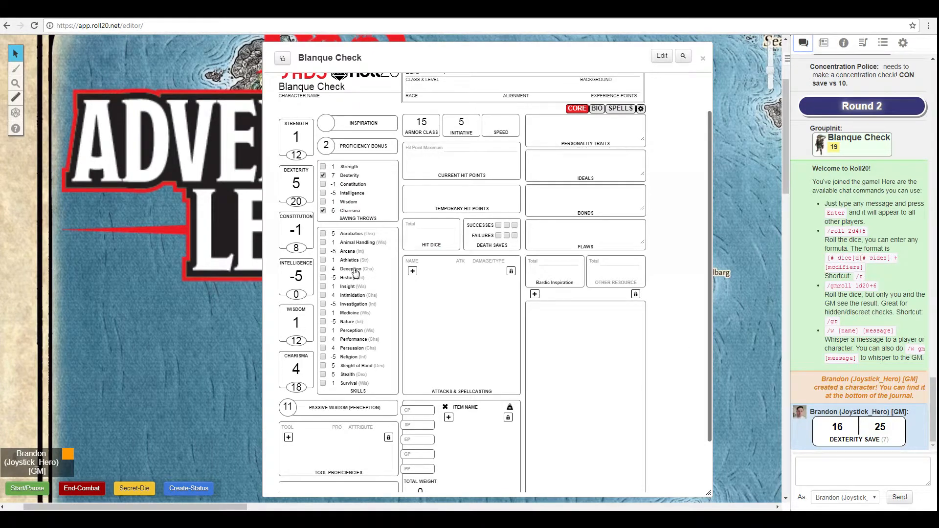
click(323, 242)
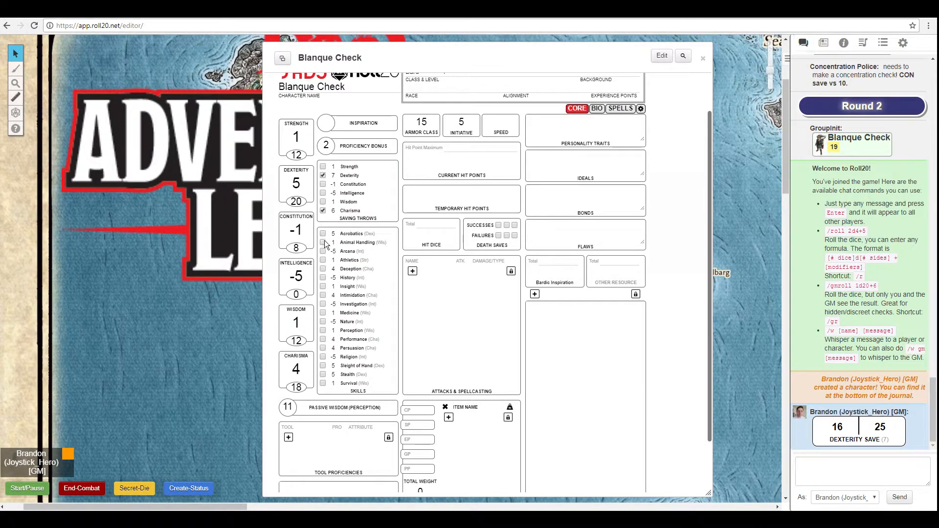
click(323, 277)
click(322, 303)
click(323, 330)
click(322, 357)
scroll(459, 341, up, 2)
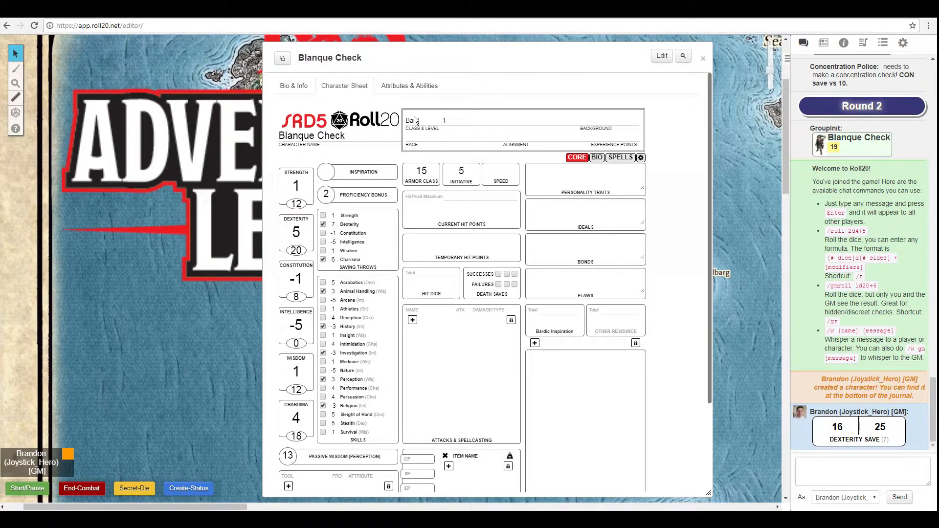
- Review the sheet's settings, including the encumbrance and ammo tracking options, and return to the core page
scroll(404, 315, down, 2)
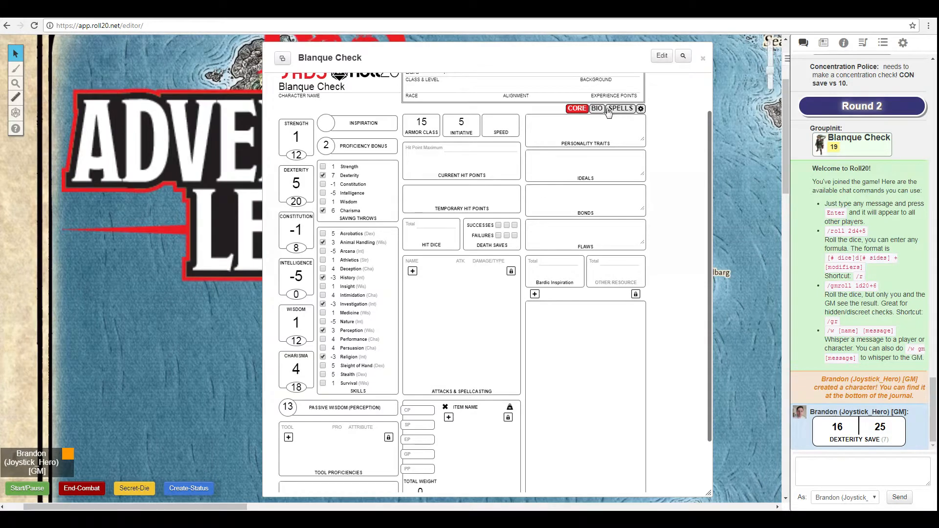
click(640, 108)
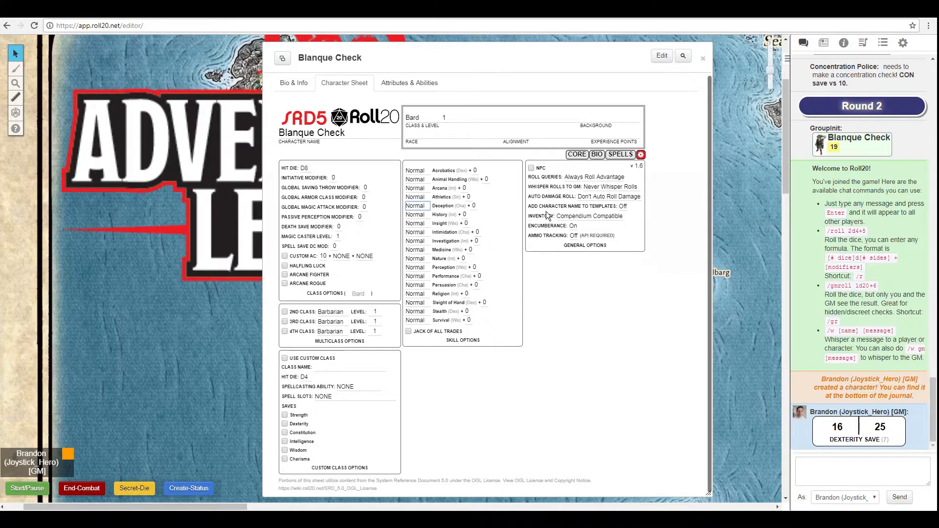
click(571, 234)
click(573, 226)
click(574, 236)
click(577, 154)
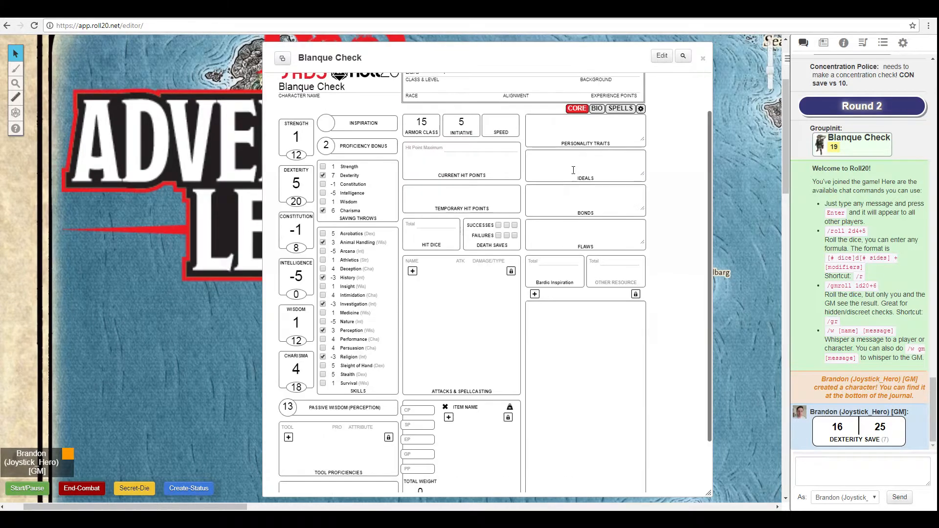
- Search the D&D 5th Edition compendium for Vorpal and add the Vorpal Scimitar to a new equipment row
scroll(496, 276, down, 2)
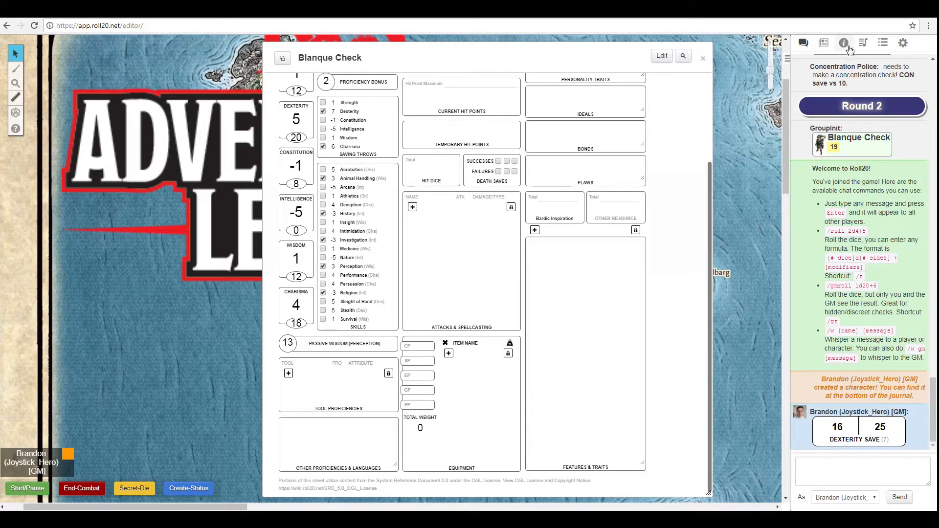
click(824, 44)
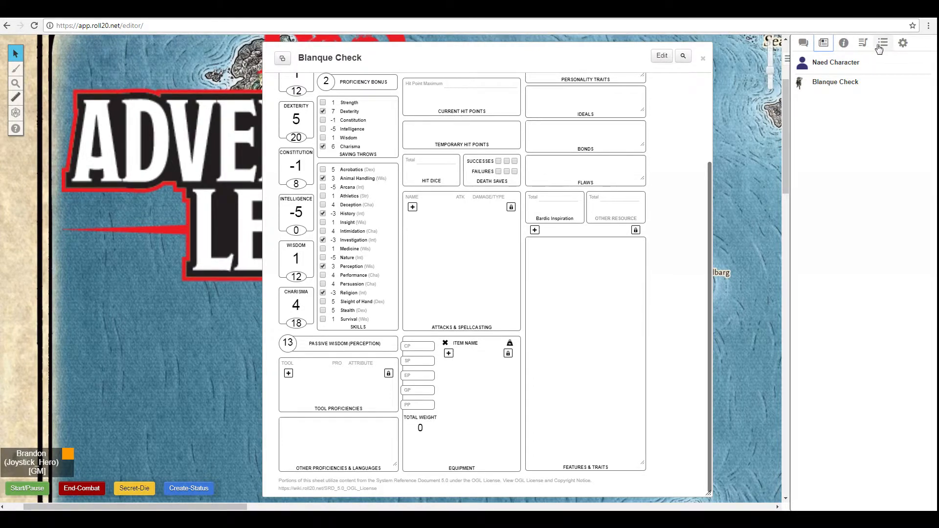
click(844, 43)
click(834, 76)
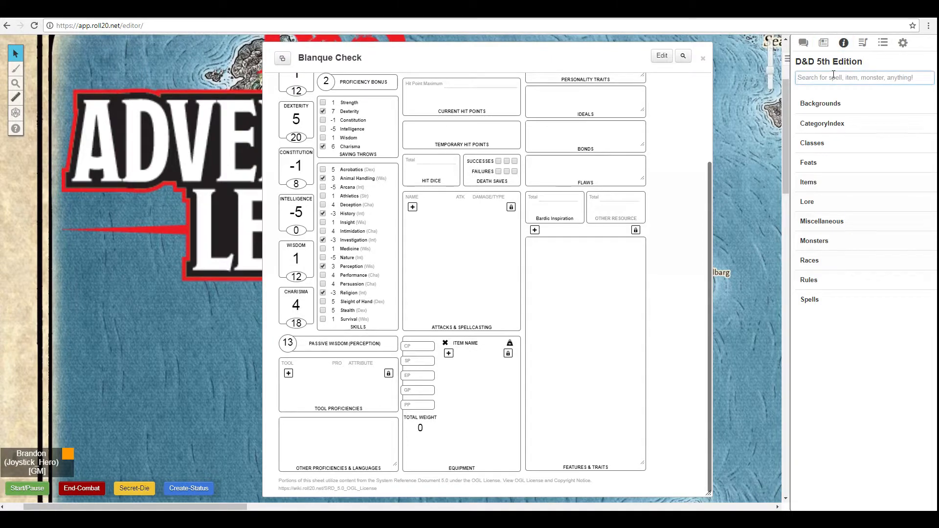
text(Vorpal)
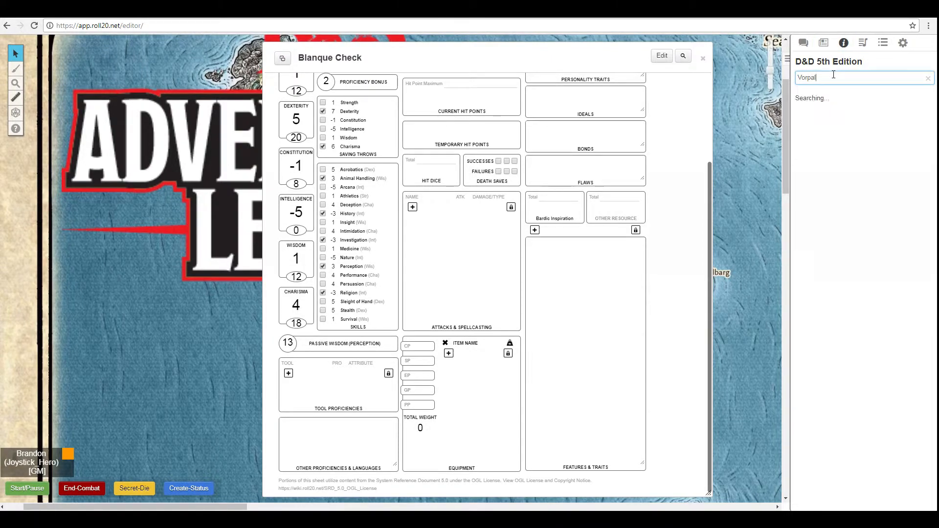
click(448, 353)
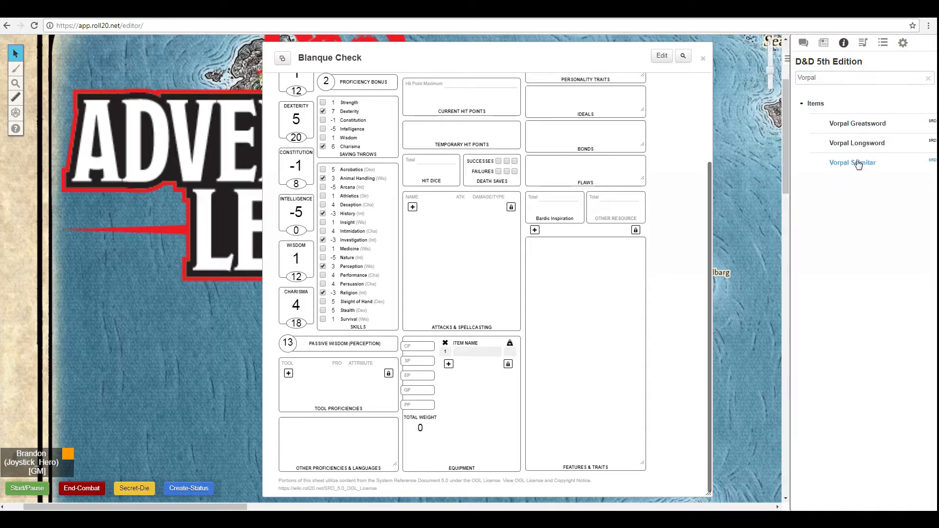
drag(853, 163, 486, 362)
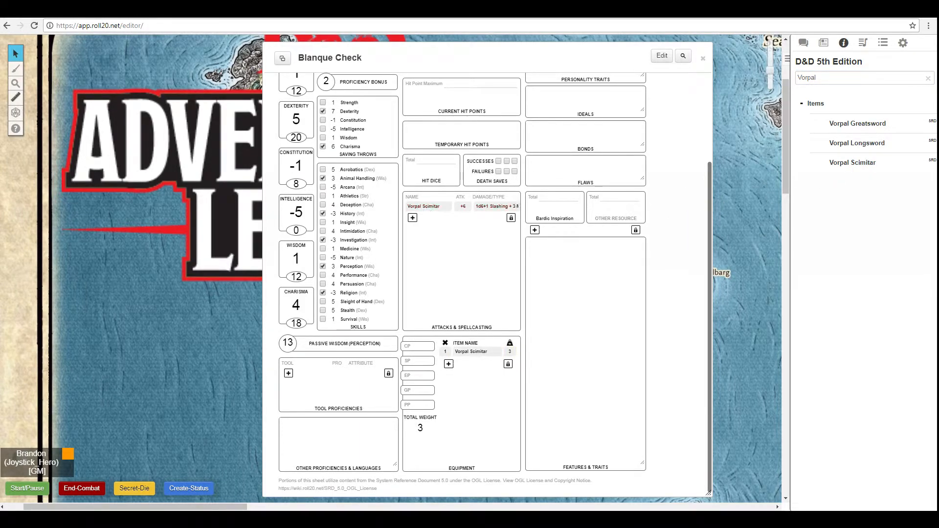
- Roll a Vorpal Scimitar attack from the sheet and roll its damage in the chat
click(812, 45)
click(424, 206)
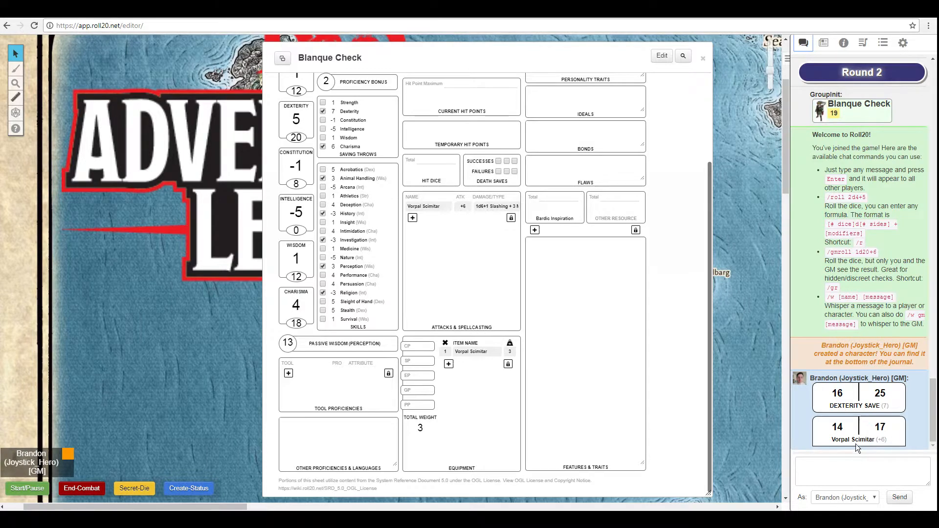
click(853, 439)
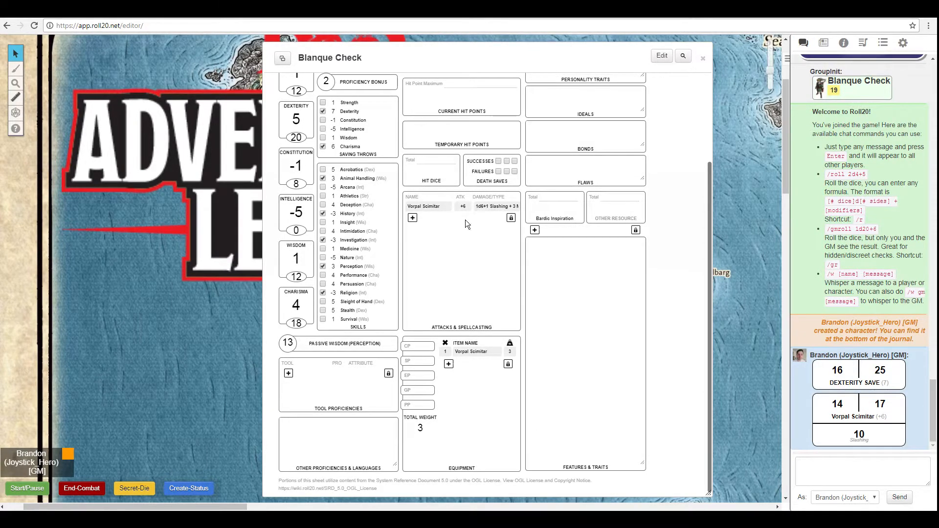
- Set both the attack and the damage ability of the Vorpal Scimitar attack to Dexterity
mouse_move(517, 208)
click(516, 206)
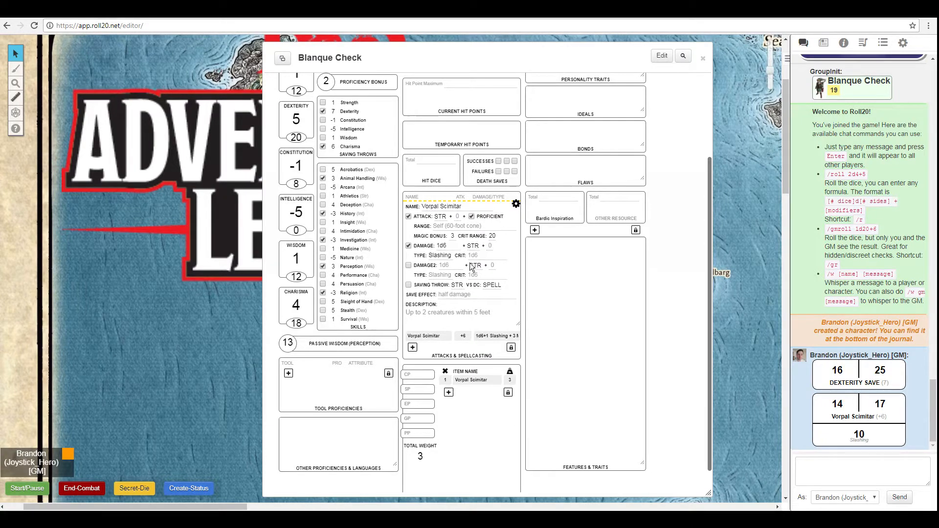
click(440, 219)
click(443, 246)
click(472, 246)
click(515, 205)
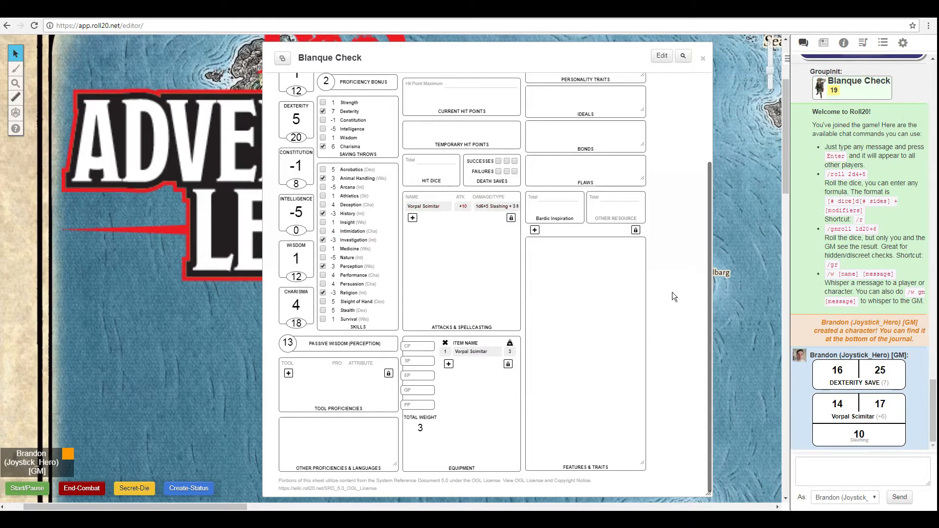
- Search the compendium for Chain and add Chain Mail +3 to a new equipment row
click(864, 43)
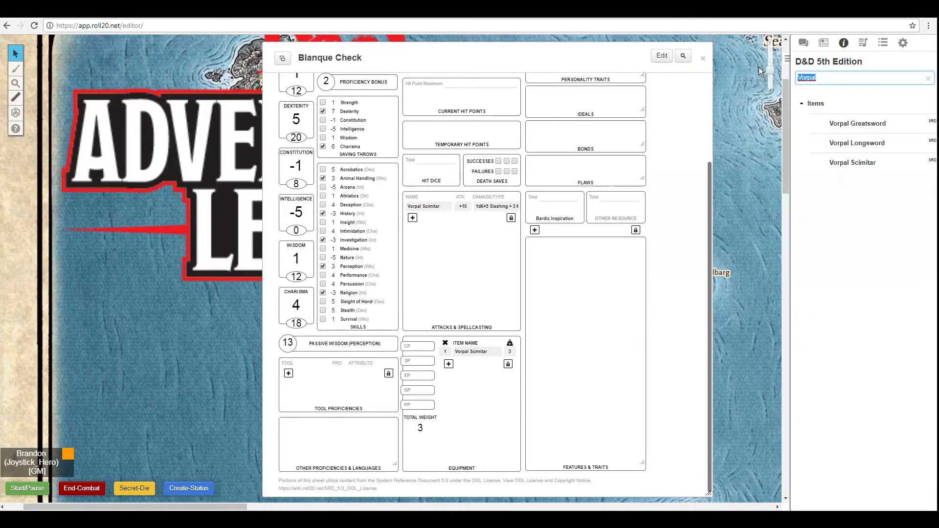
text(Chain)
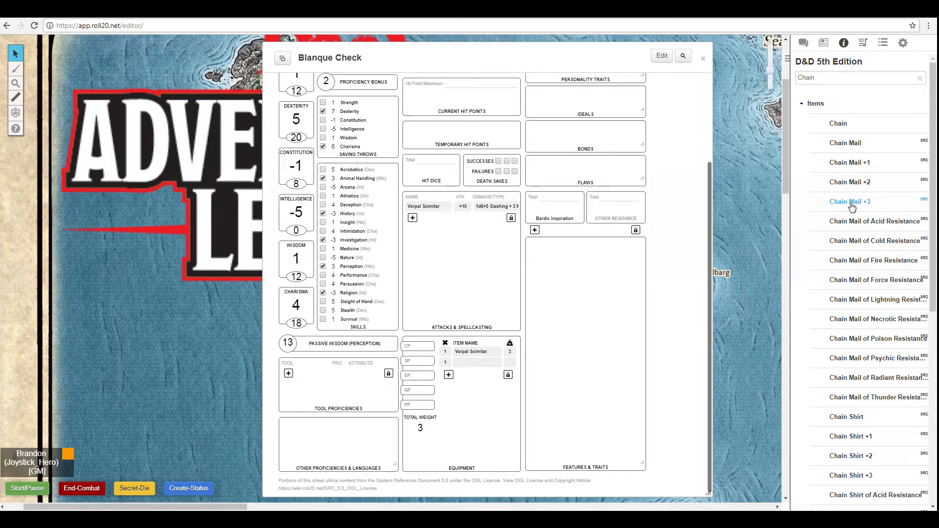
drag(852, 208, 477, 369)
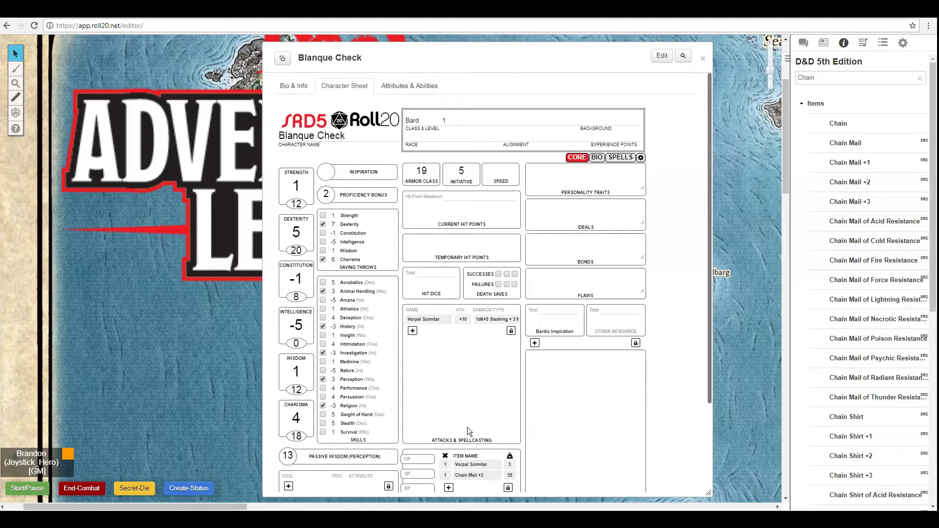
scroll(467, 426, down, 2)
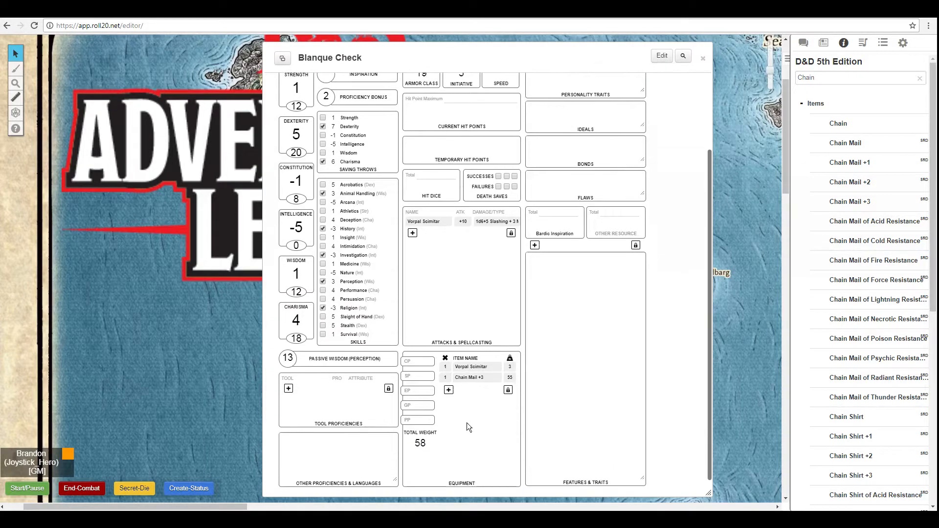
scroll(477, 430, up, 1)
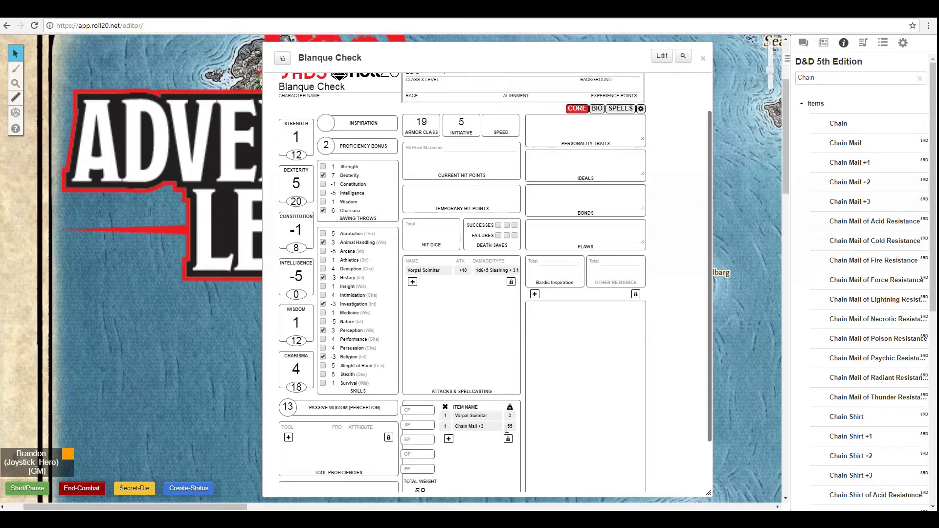
- Set the Chain Mail +3's modifier to Ac +2 in its equipment details and toggle its equipped status
scroll(507, 428, down, 1)
click(513, 381)
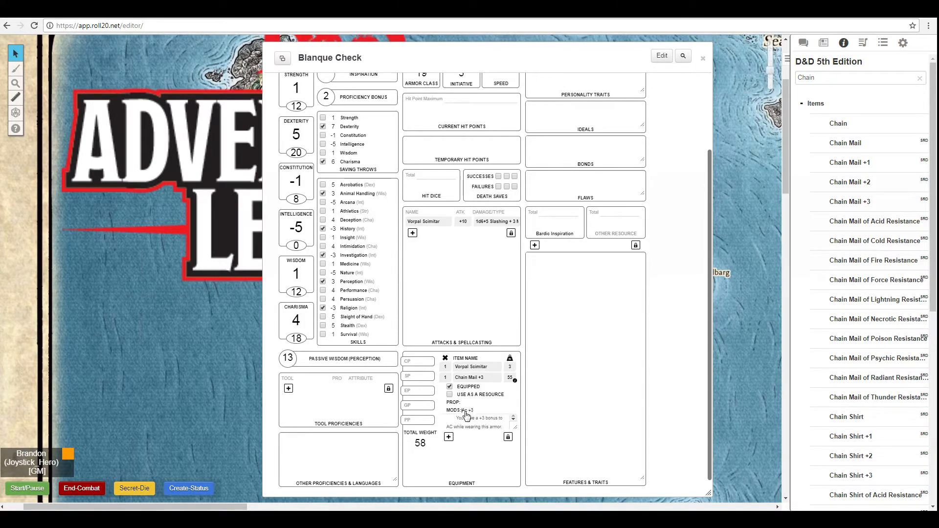
click(481, 416)
key(BackSpace)
scroll(398, 150, up, 1)
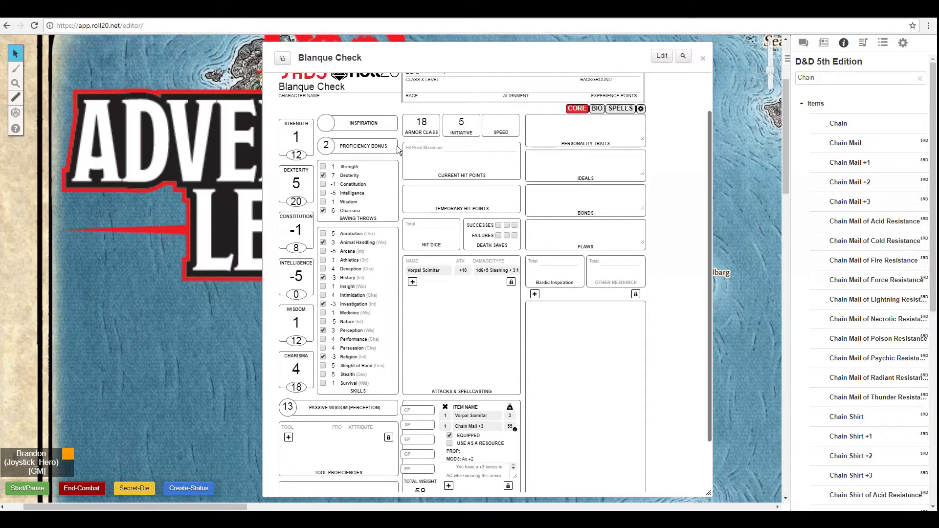
scroll(475, 372, down, 1)
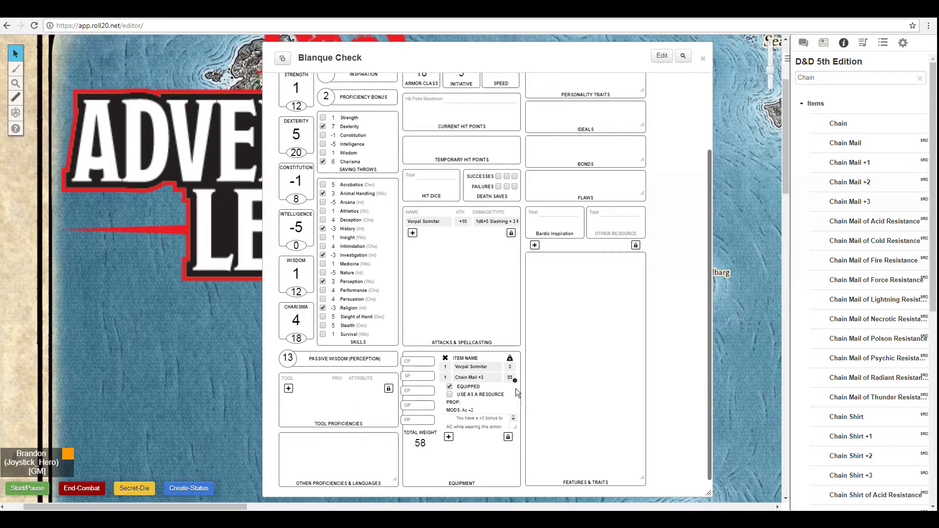
click(450, 385)
- Examine the Vorpal Scimitar's equipment details and enlarge its description to read it
scroll(504, 393, down, 1)
click(514, 355)
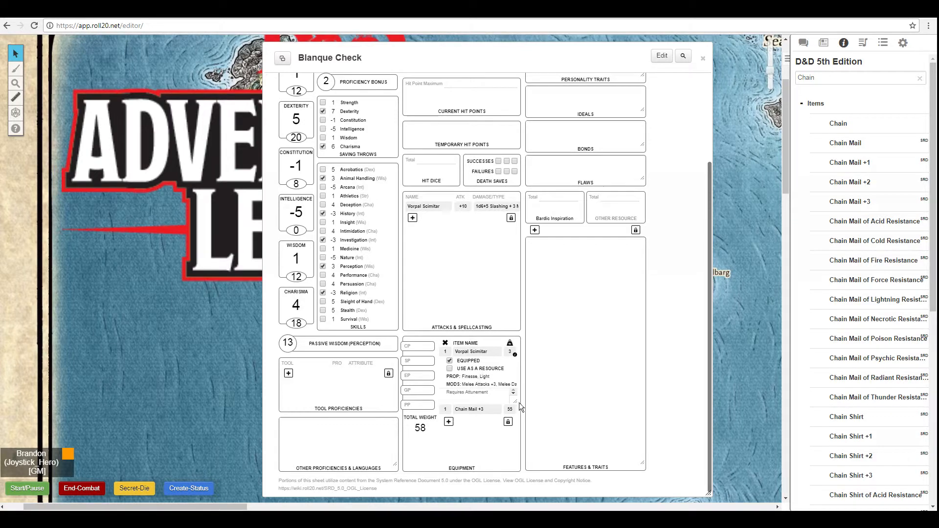
drag(515, 402, 515, 465)
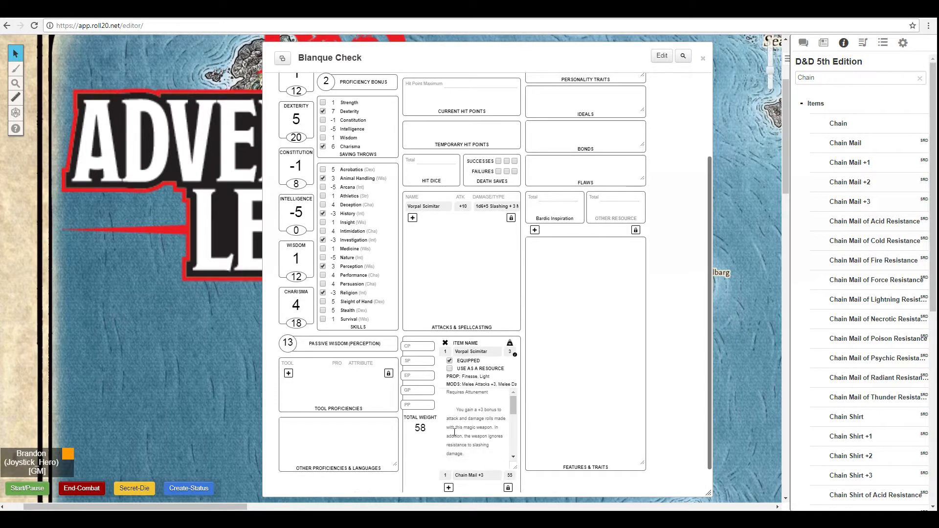
drag(454, 408, 516, 399)
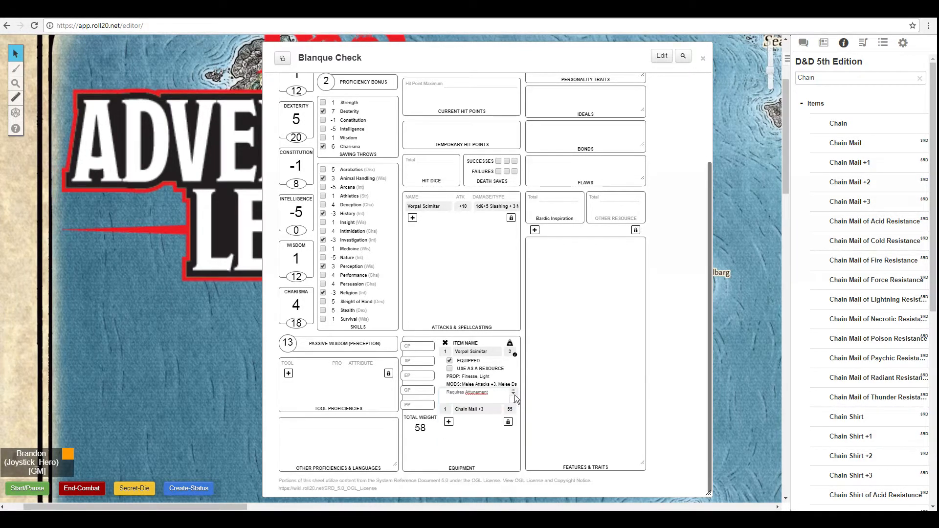
click(514, 354)
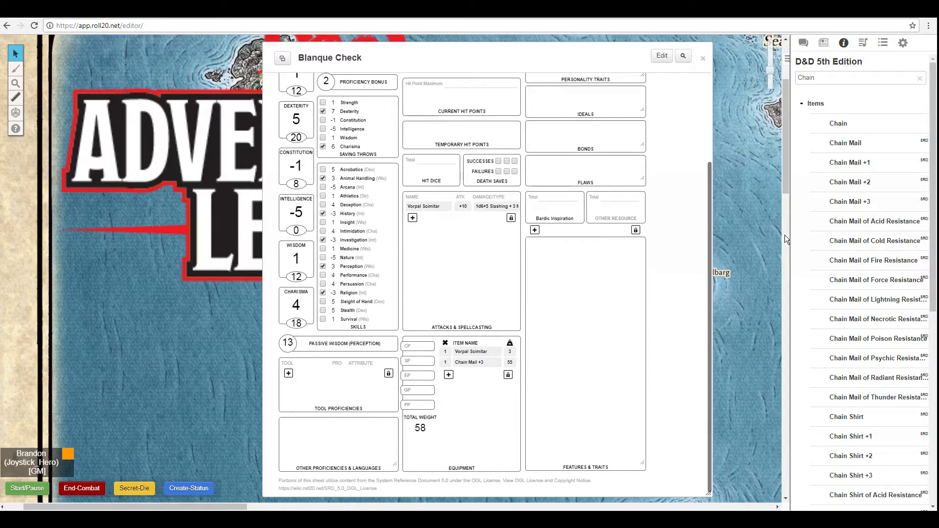
- View the compendium entry for Chain Mail of Force Resistance and close it
click(892, 281)
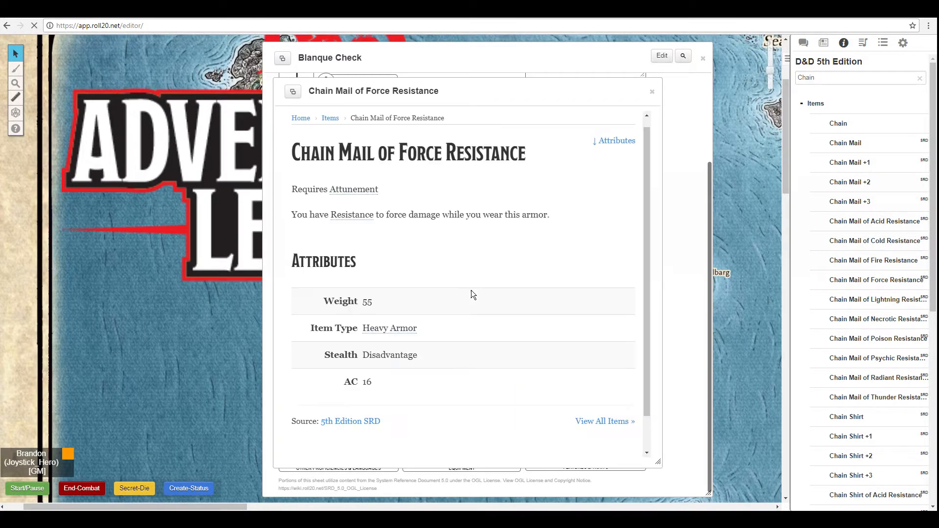
scroll(424, 285, down, 1)
scroll(448, 327, up, 1)
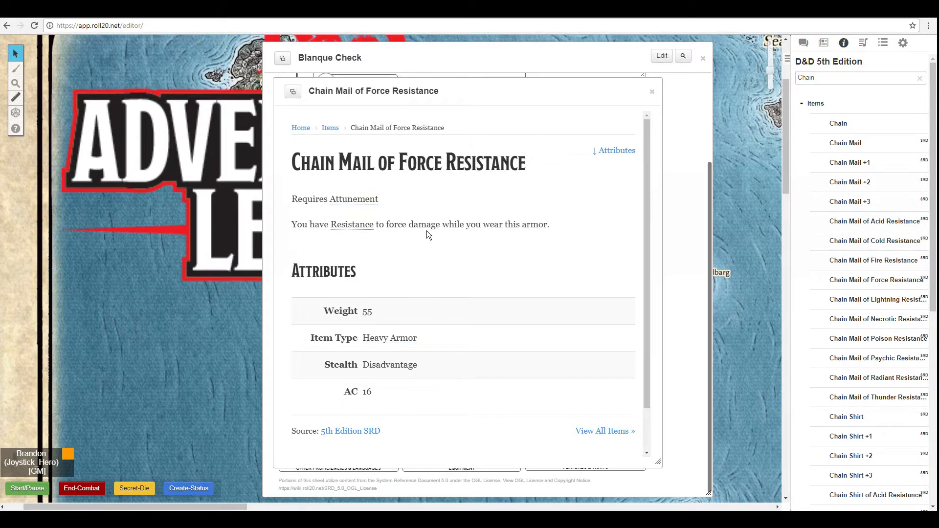
click(652, 92)
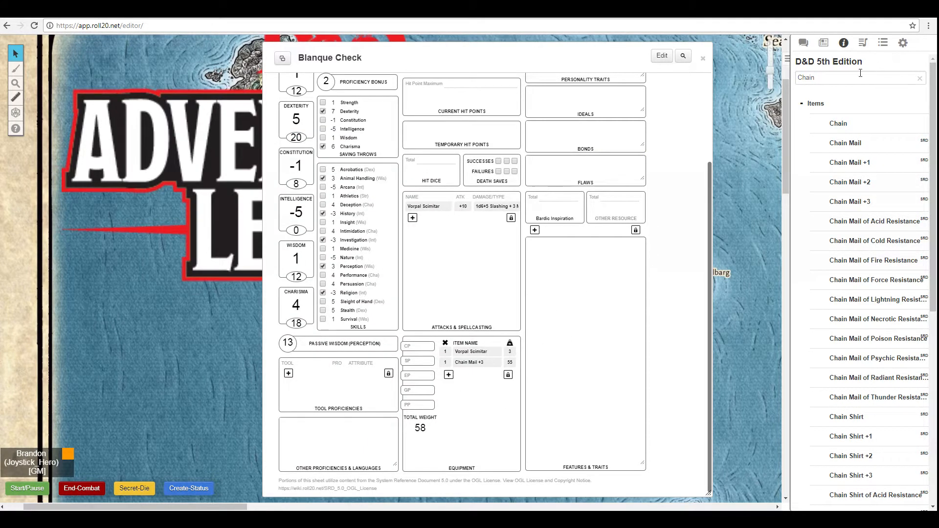
- Search the compendium for pack and add the Priest's Pack to a new equipment row
drag(865, 77, 751, 79)
text(pack)
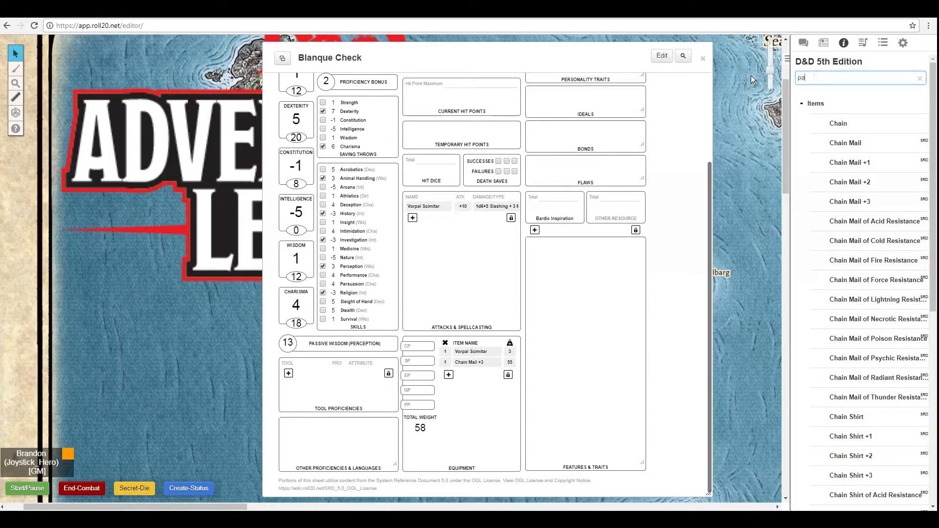
click(448, 374)
drag(859, 243, 475, 375)
- Examine the contents listed in the Priest's Pack's equipment details on the sheet
click(515, 375)
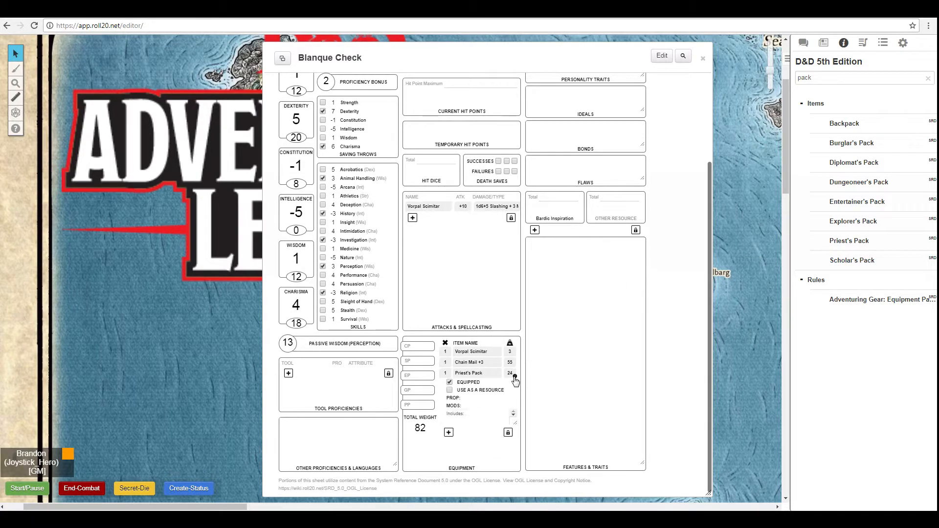
drag(514, 423, 515, 453)
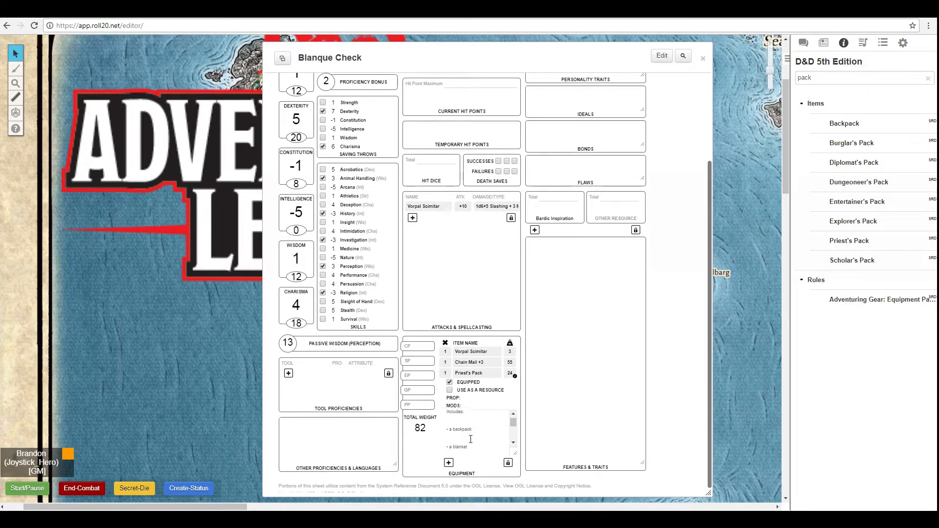
scroll(469, 435, down, 2)
scroll(469, 430, up, 5)
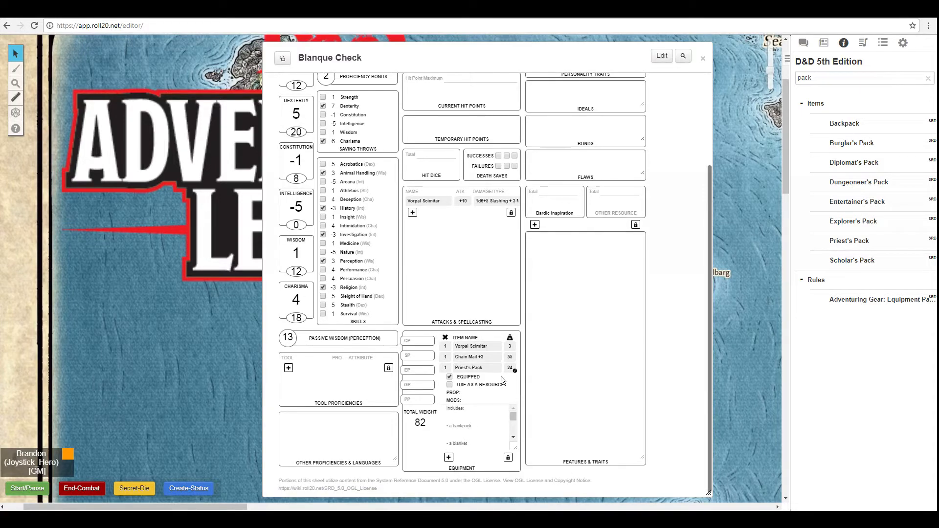
click(515, 373)
scroll(477, 430, up, 3)
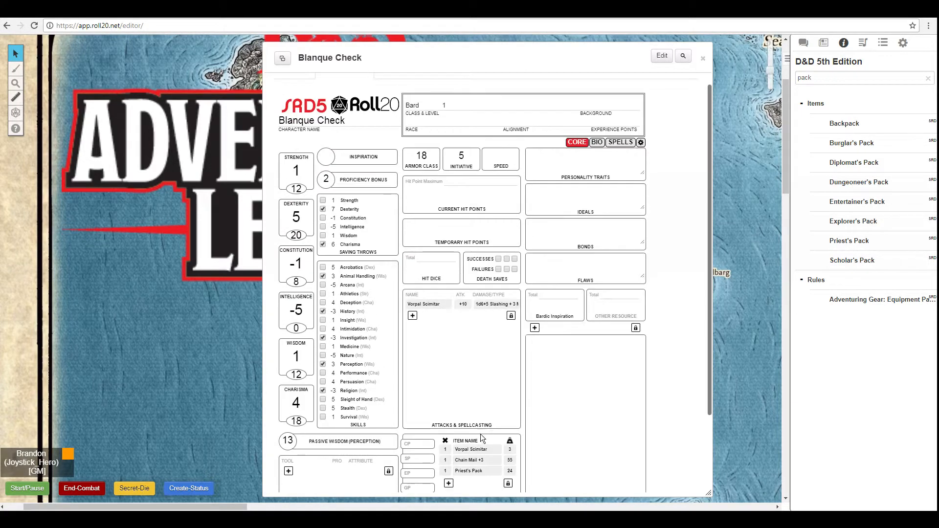
- Read the Priest's Pack entry in the compendium and close it
scroll(482, 443, down, 1)
click(848, 240)
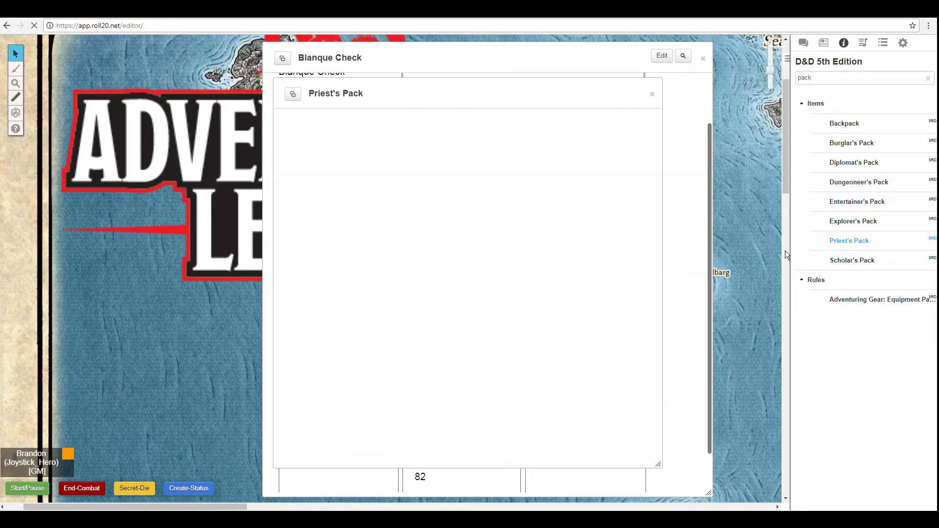
scroll(416, 303, down, 5)
scroll(489, 220, up, 4)
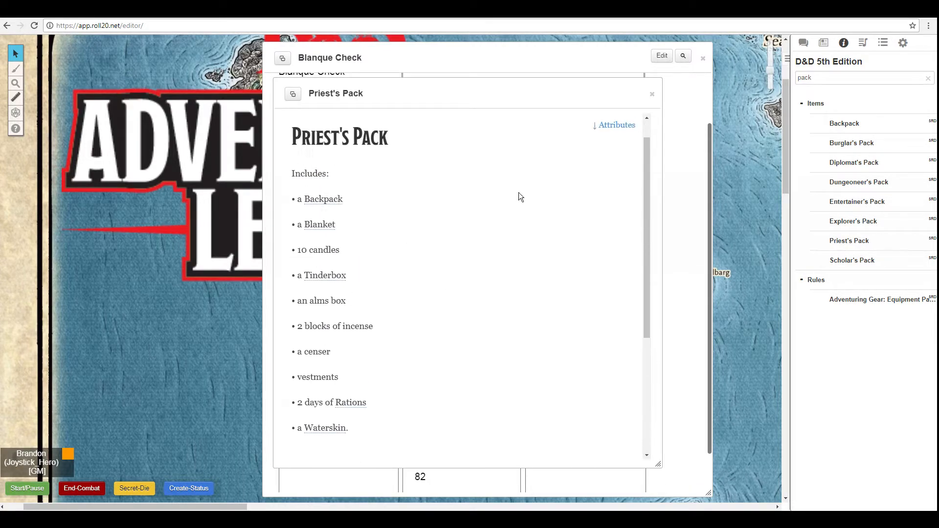
click(651, 94)
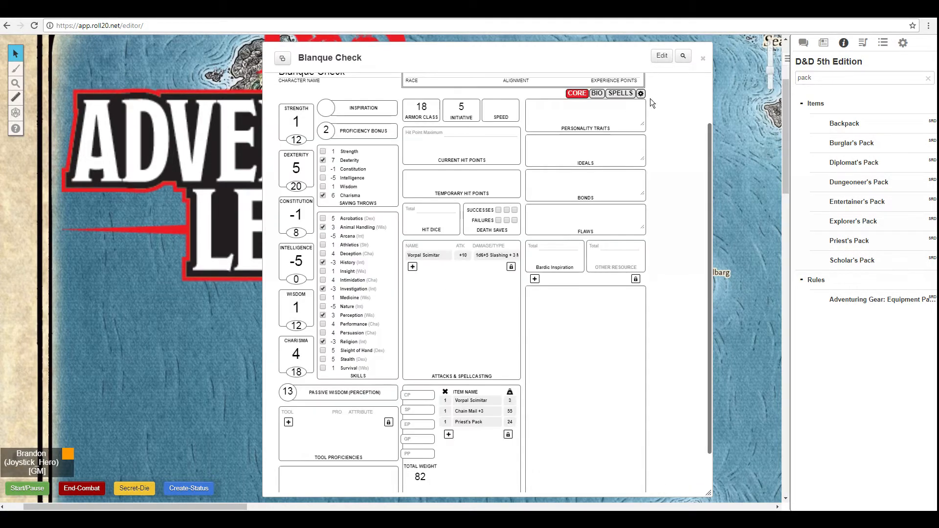
- Mark the Priest's Pack as not equipped in its equipment details
click(515, 424)
click(450, 431)
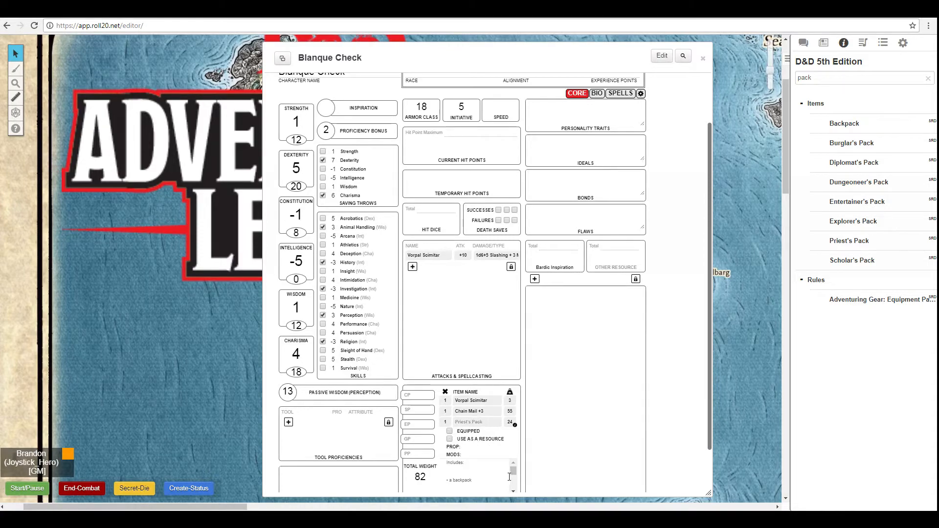
scroll(446, 432, down, 1)
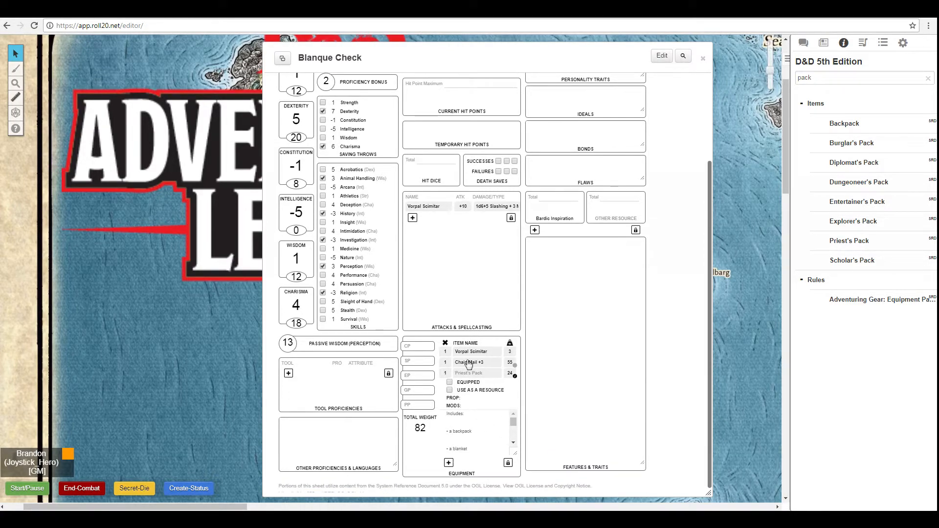
click(515, 377)
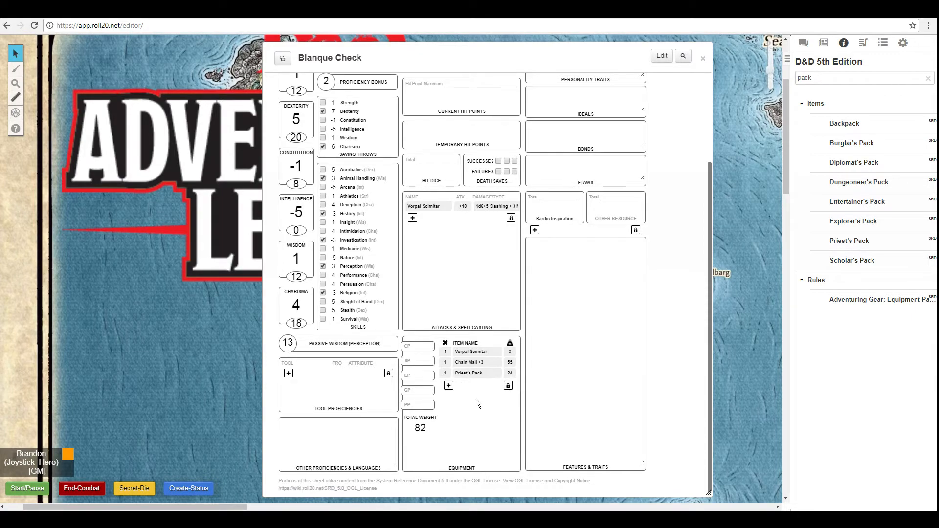
- Unlock the equipment list, move the Priest's Pack above Chain Mail +3, delete it and lock the list again
click(508, 387)
drag(445, 374, 443, 364)
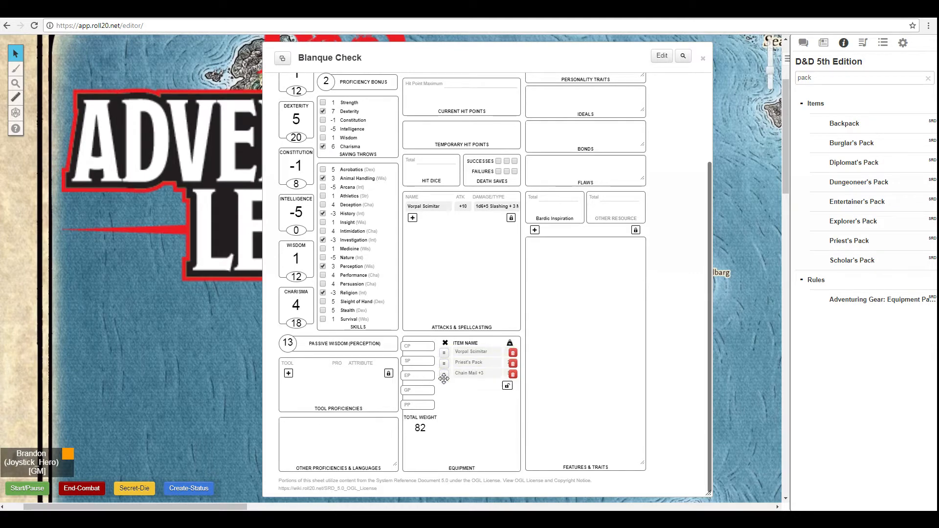
click(513, 363)
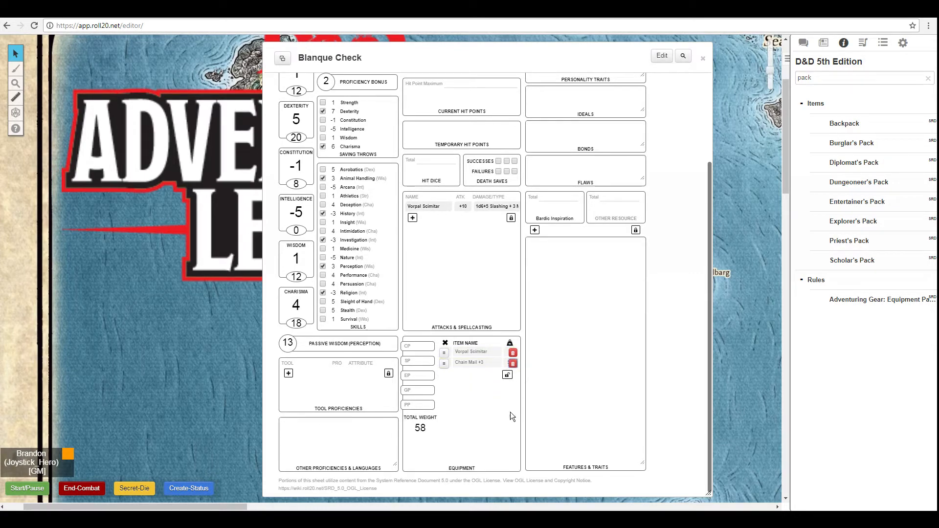
click(508, 375)
- Add the Fire Bolt spell from the compendium as a cantrip on the spells page and collapse its details
scroll(463, 444, up, 2)
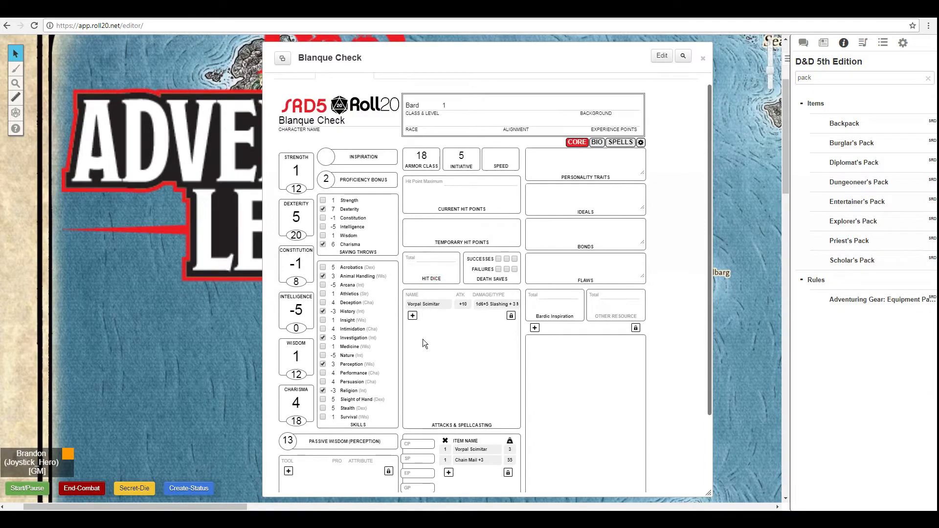
scroll(427, 345, down, 2)
scroll(430, 323, up, 2)
click(617, 144)
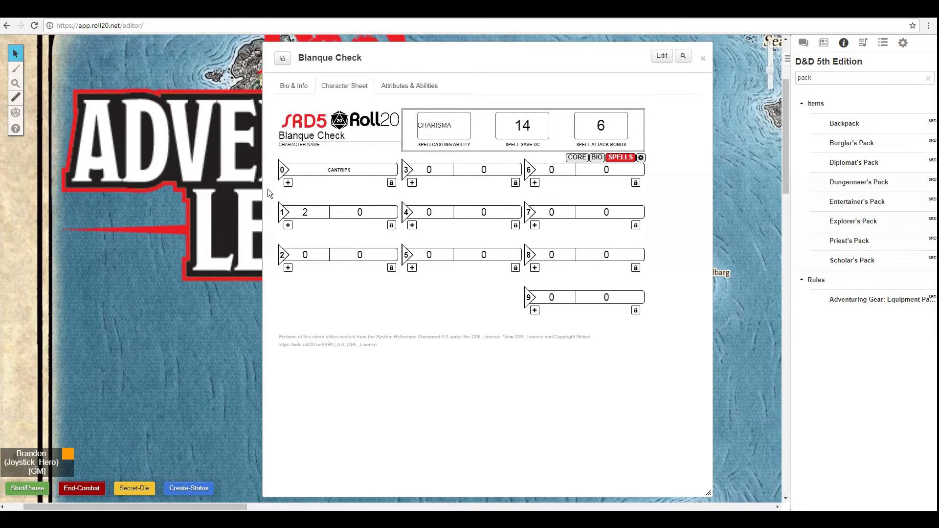
click(288, 183)
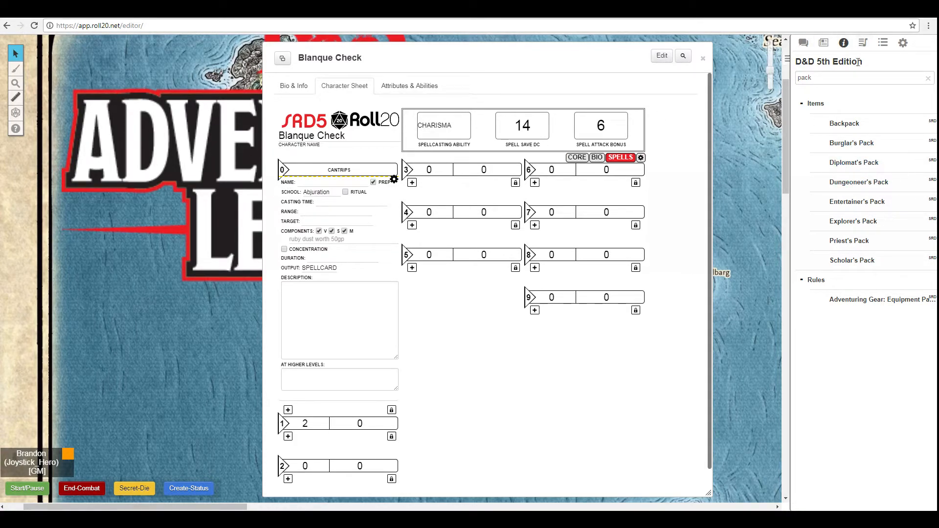
double_click(841, 78)
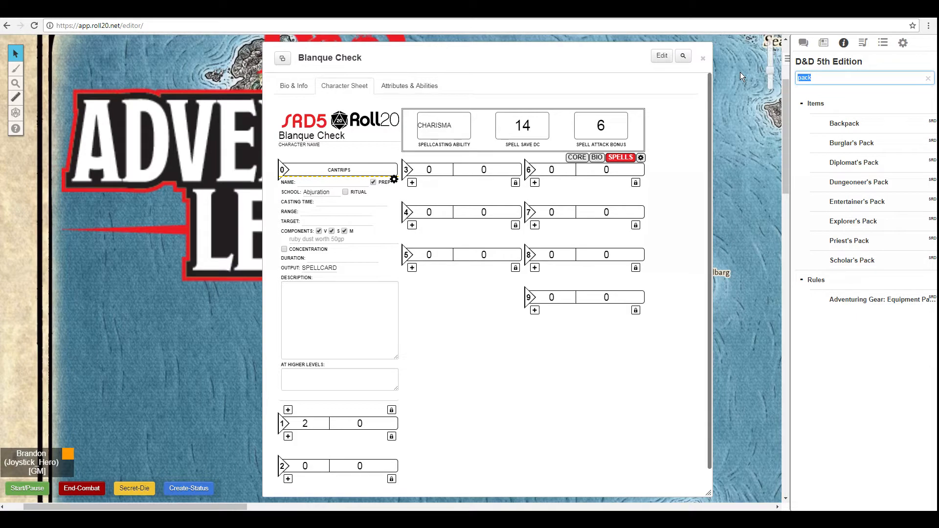
text(fire bo)
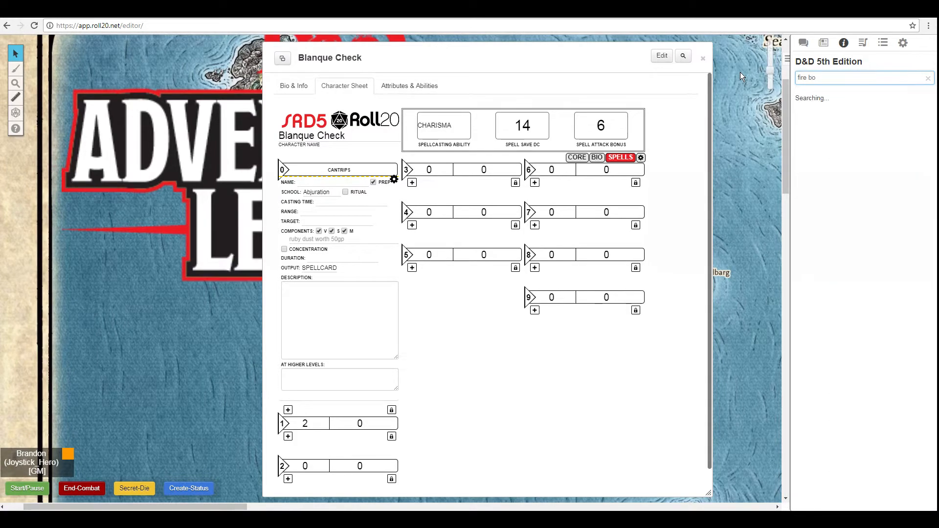
drag(859, 126, 343, 293)
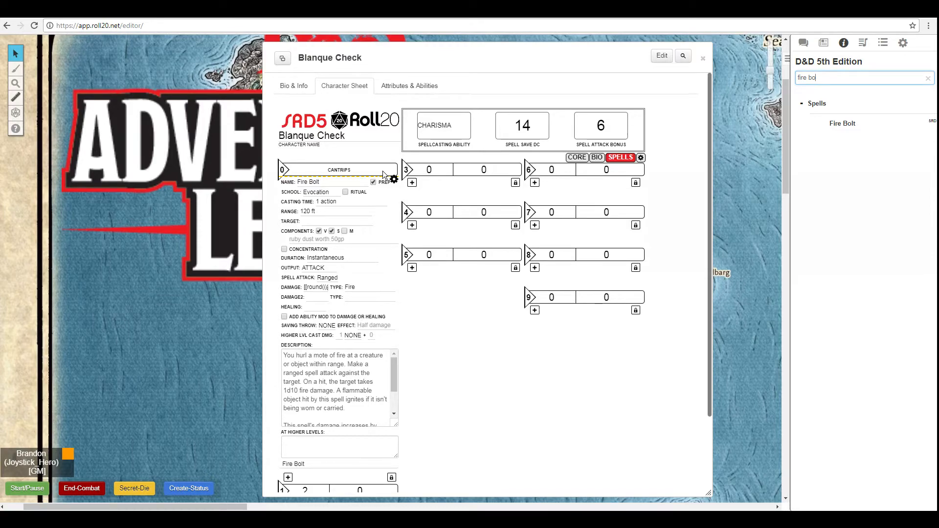
click(394, 180)
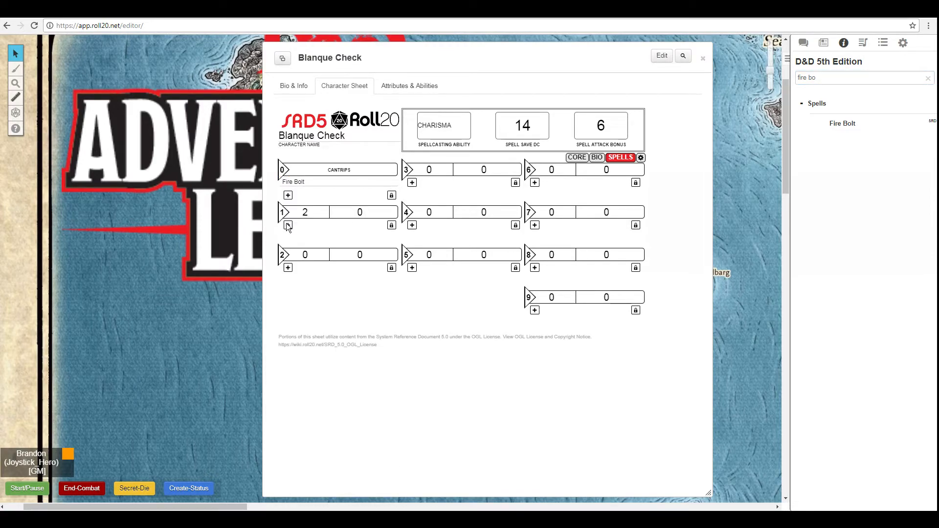
- Add the Fireball spell from the compendium to the level 1 spells and collapse its details
click(288, 225)
click(842, 74)
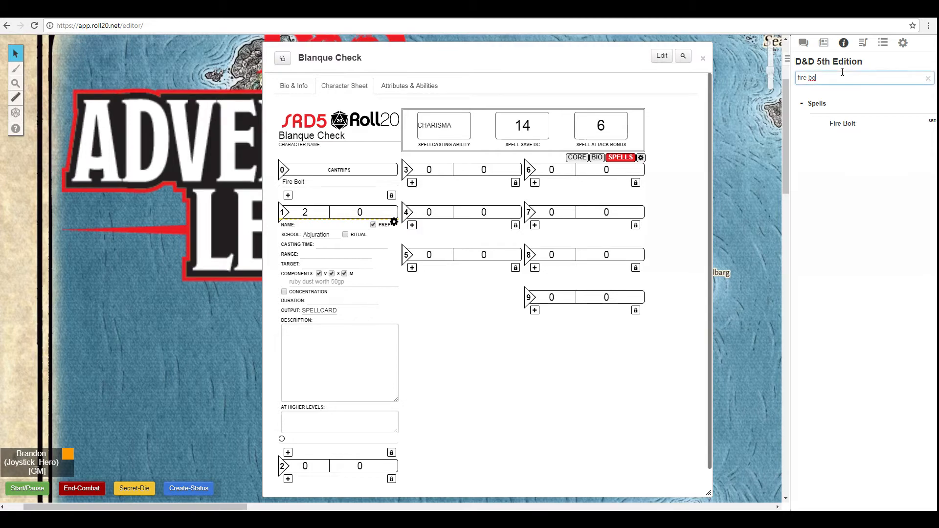
key(BackSpace)
text(al)
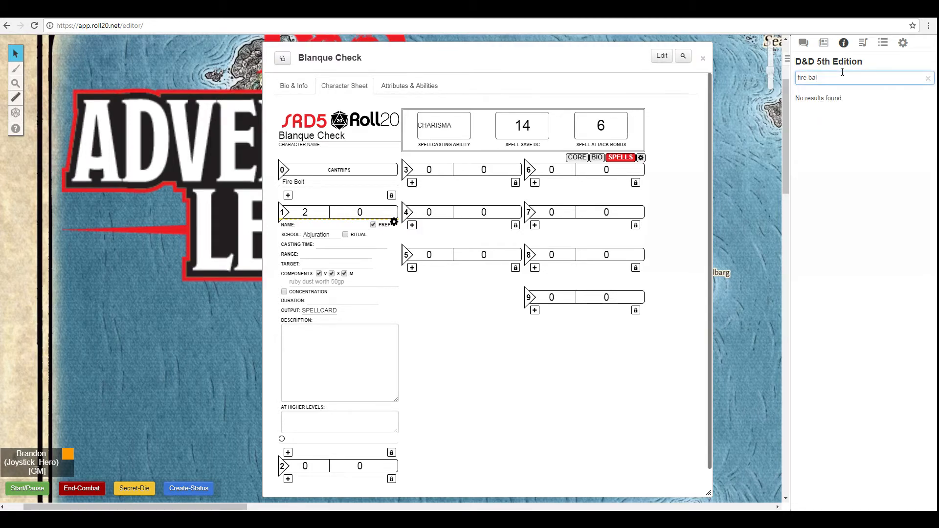
key(BackSpace)
key(BackSpace)
key(BackSpace)
key(BackSpace)
text(ball)
drag(861, 145, 357, 321)
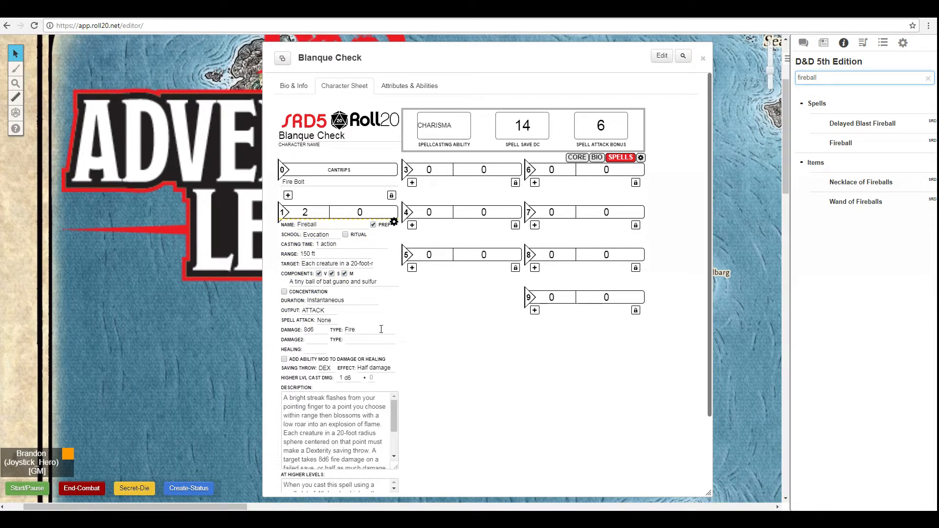
click(394, 223)
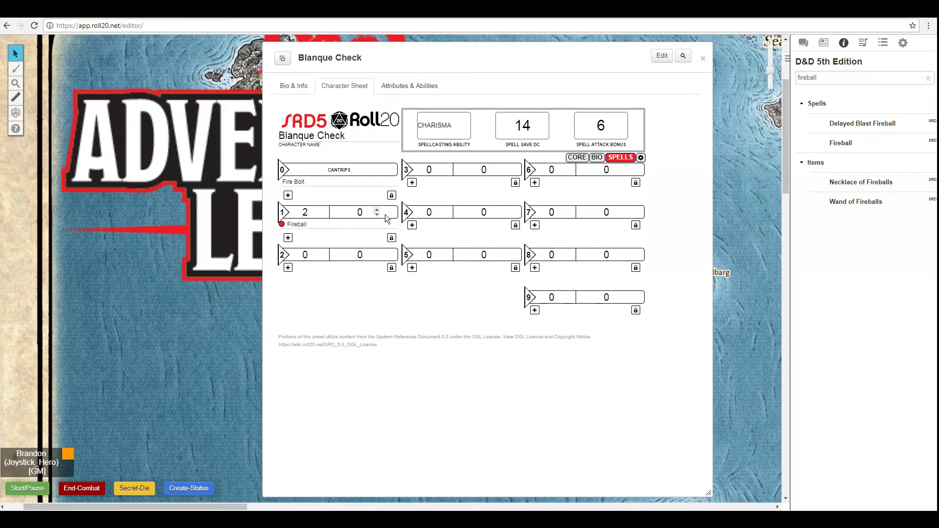
- Review Fireball's spell details and add a blank second entry to the level 1 spells
click(395, 223)
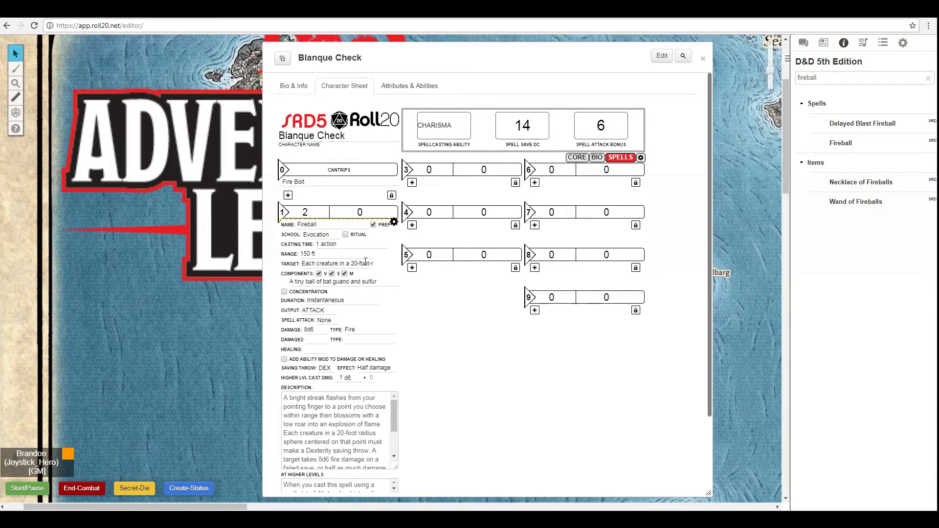
click(394, 223)
click(289, 237)
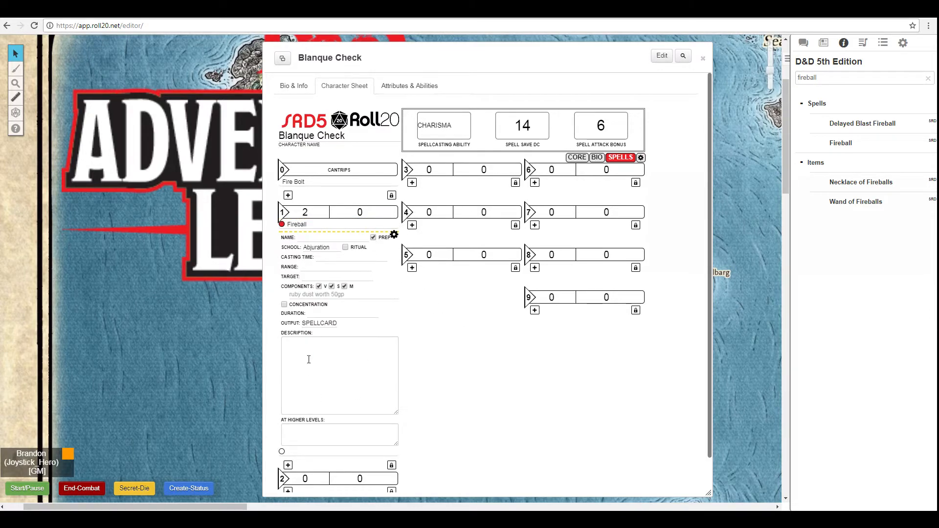
click(394, 235)
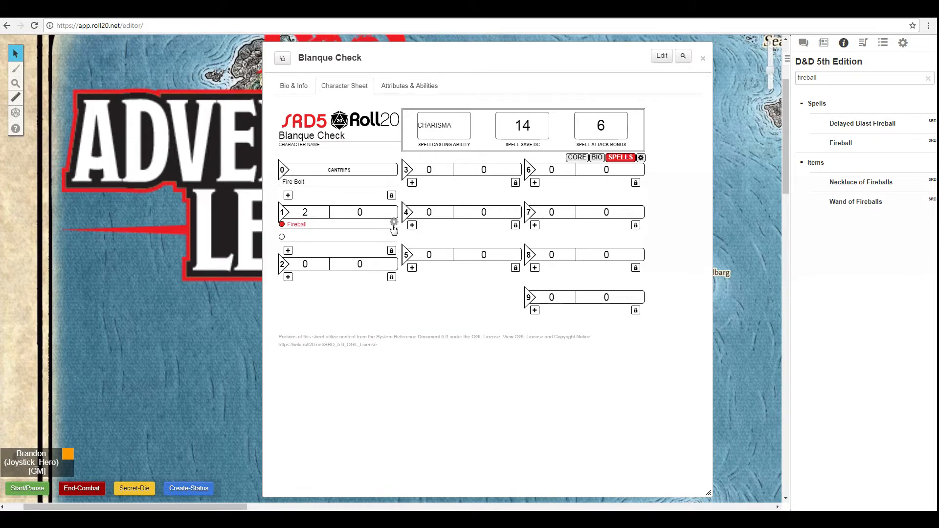
- Check the preparation option in Fireball's details and adjust the expended level 1 spell slots
click(390, 225)
click(514, 307)
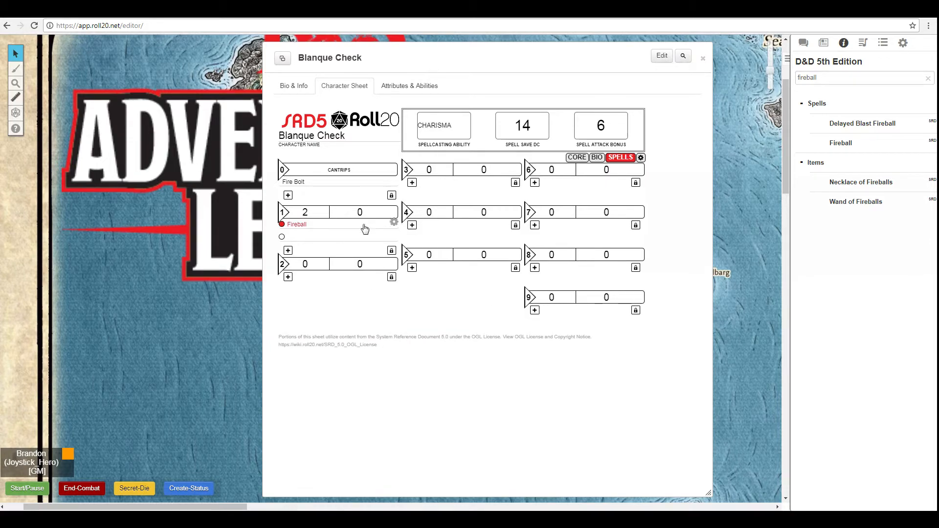
click(394, 223)
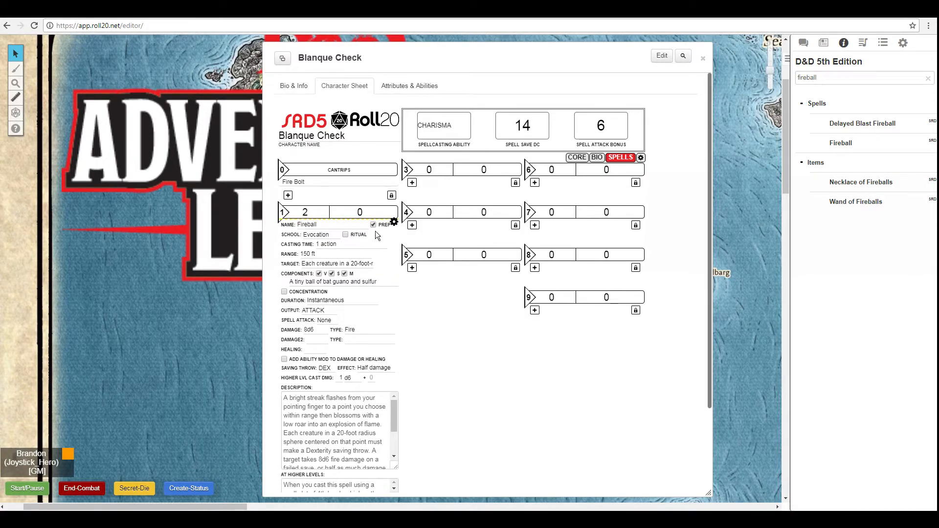
click(395, 223)
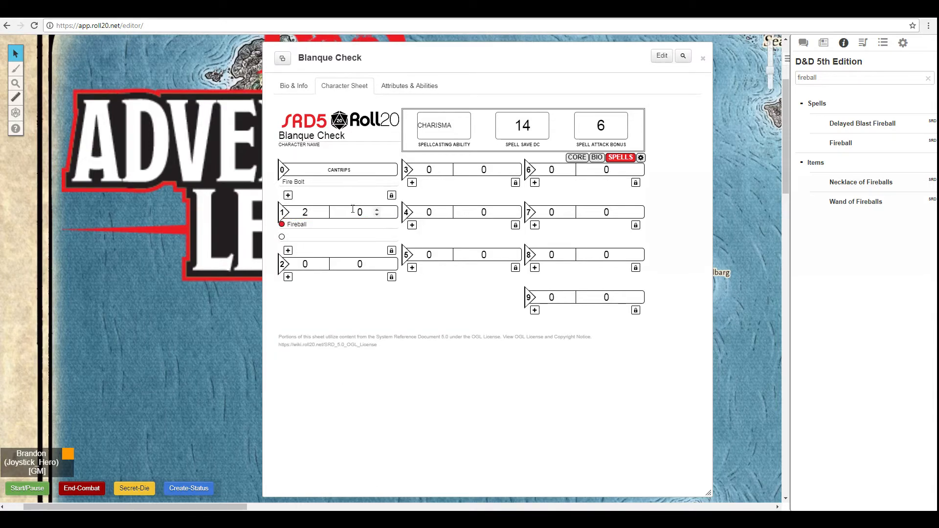
double_click(378, 211)
click(352, 215)
- Examine the bio page's fields for physical traits, appearance, backstory, allies, additional features and treasure
click(597, 157)
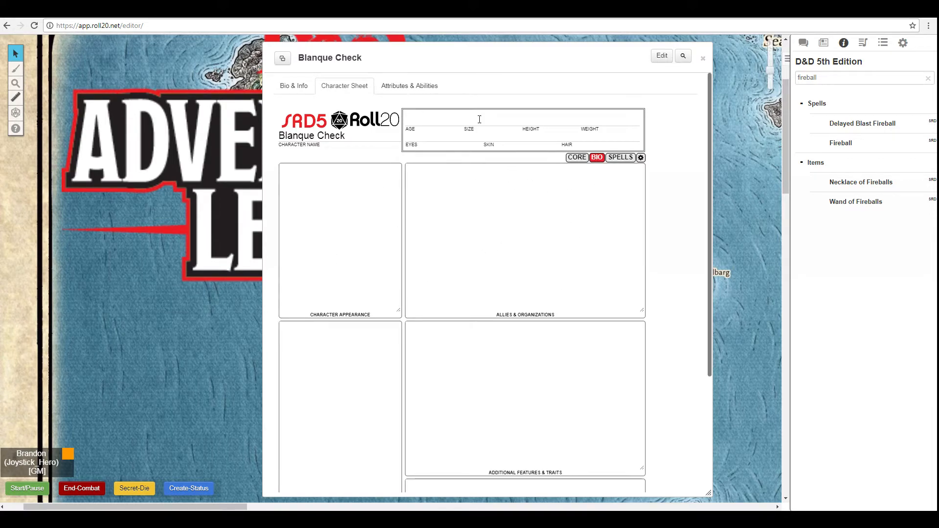
scroll(399, 374, down, 3)
scroll(375, 375, up, 2)
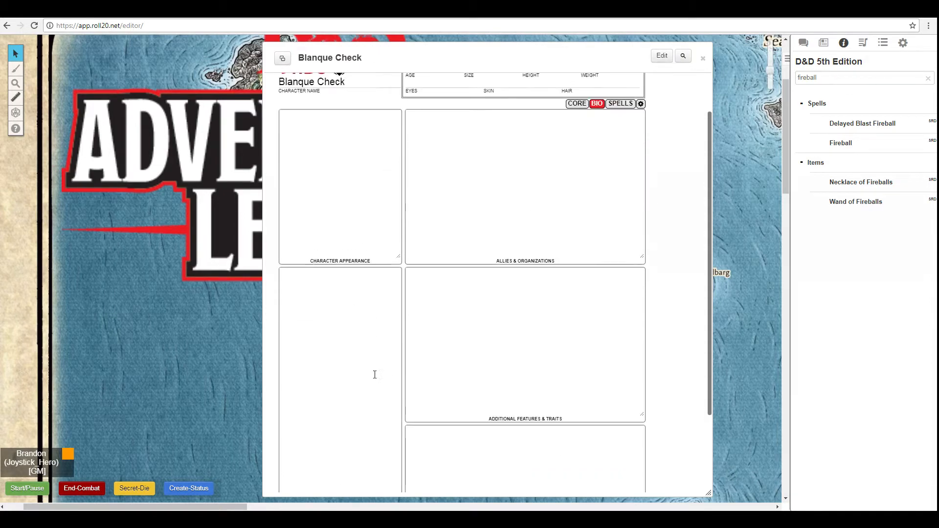
scroll(375, 374, up, 2)
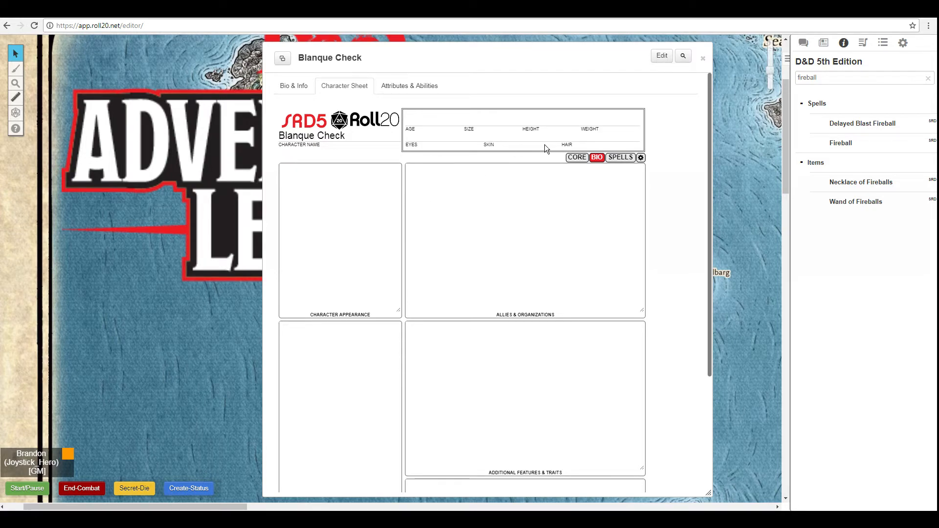
scroll(485, 275, down, 2)
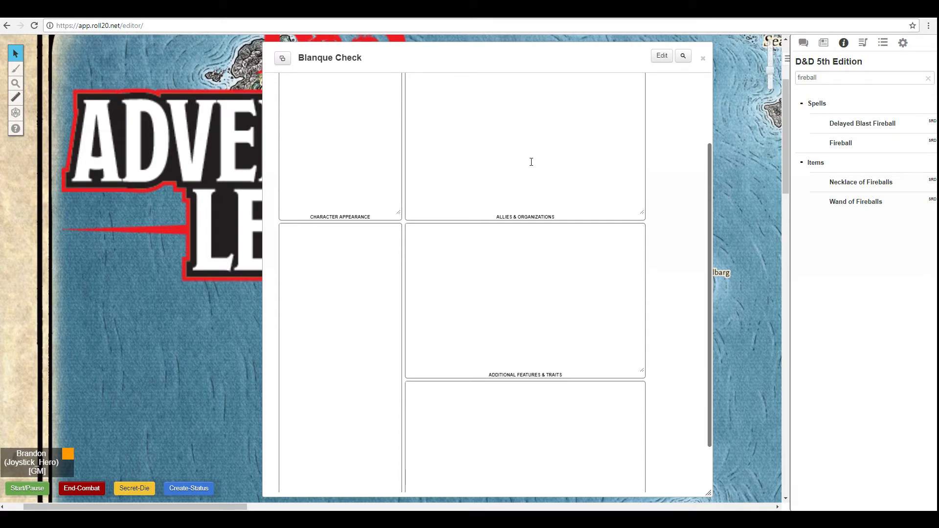
scroll(465, 322, down, 2)
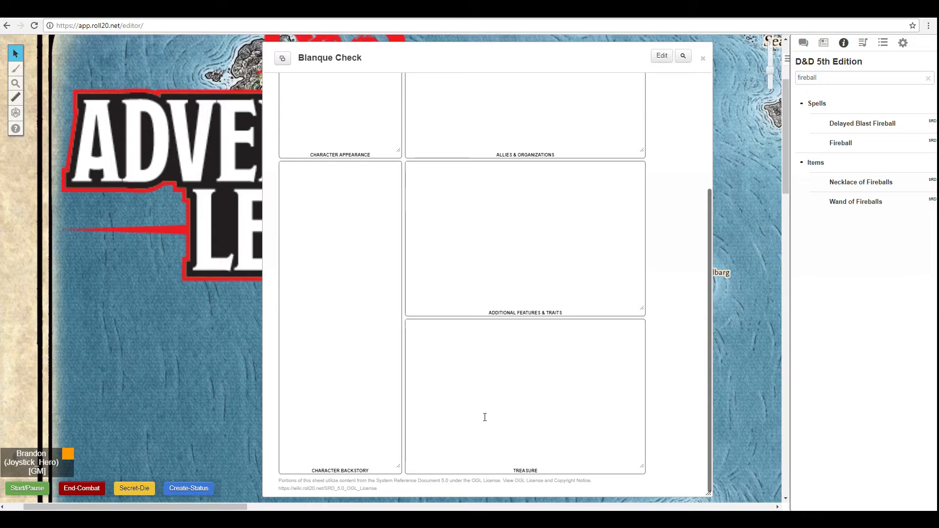
scroll(525, 355, up, 3)
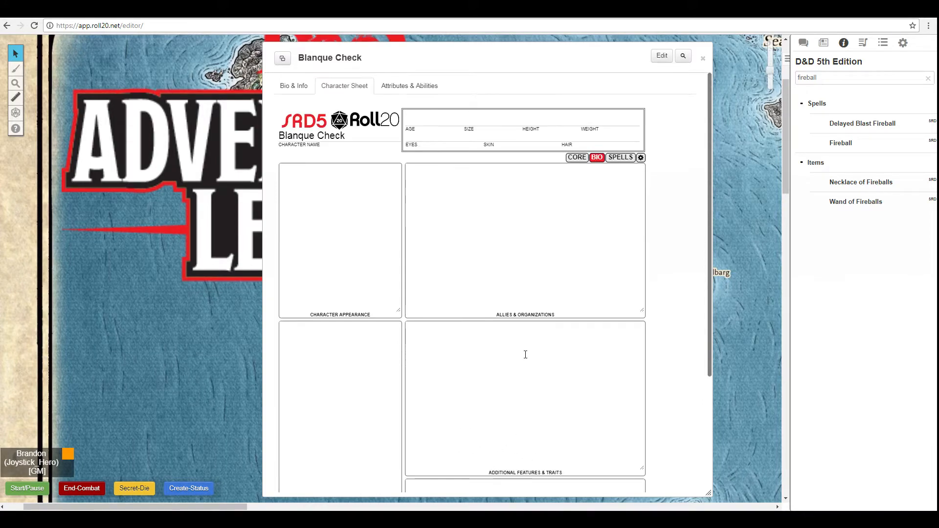
- Return to the core page and look at the spells listed under Attacks & Spellcasting
click(575, 158)
scroll(436, 276, down, 3)
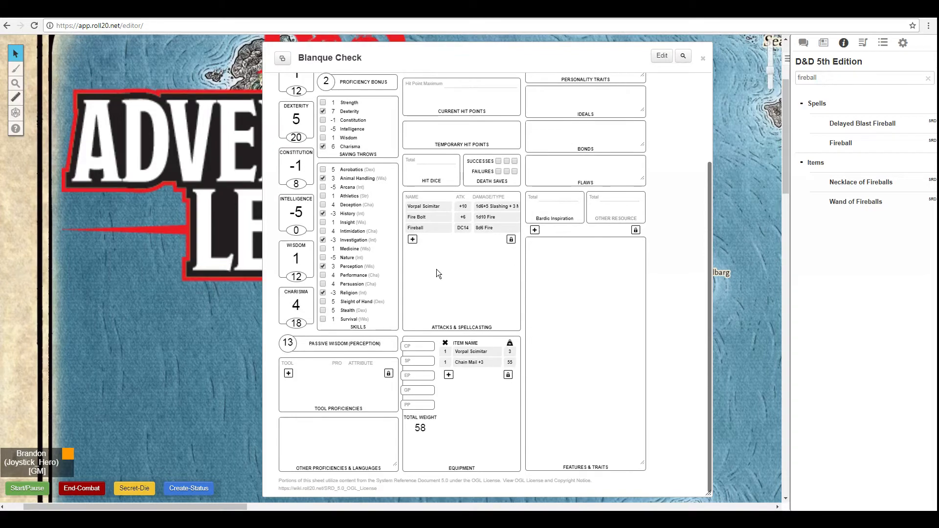
click(593, 294)
text(gdfgdfg)
key(BackSpace)
key(BackSpace)
key(BackSpace)
key(BackSpace)
key(BackSpace)
key(BackSpace)
key(BackSpace)
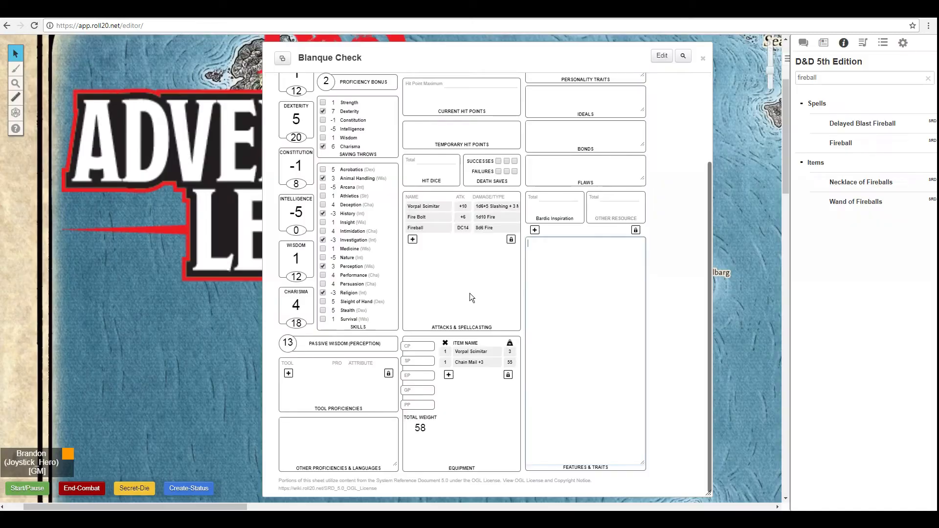
- Enter "[Weapons] Ahsjnskasd" as sample text in Features & Traits
text([Weapons])
key(BackSpace)
text(Ahsjnskasd)
click(330, 432)
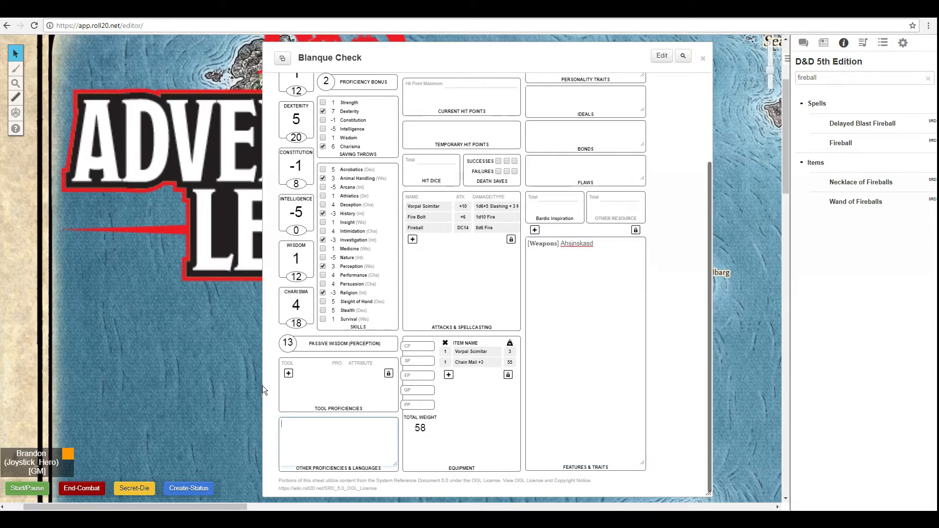
- Add a tool proficiency named "Carpenters Tools", keep it proficient, set its attribute to Dexterity and collapse the entry
click(288, 373)
click(315, 371)
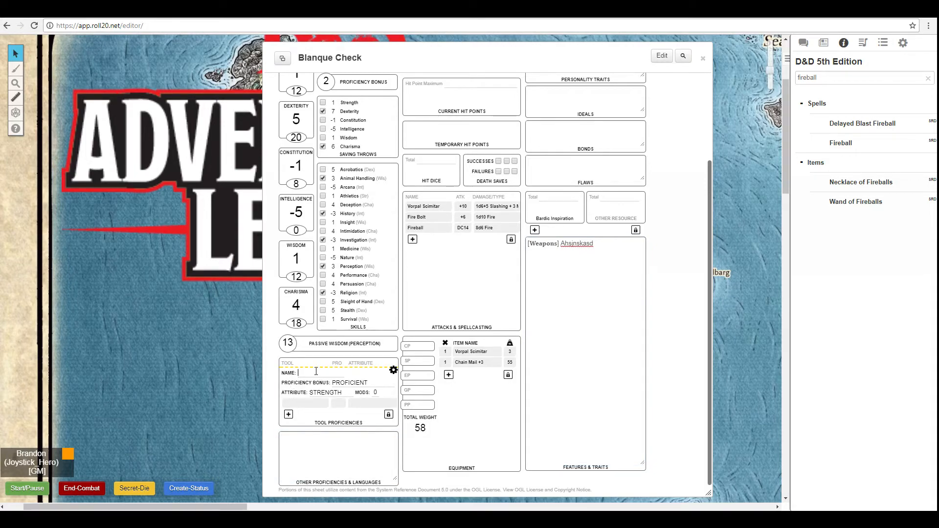
text(Carpenters Tools)
click(347, 383)
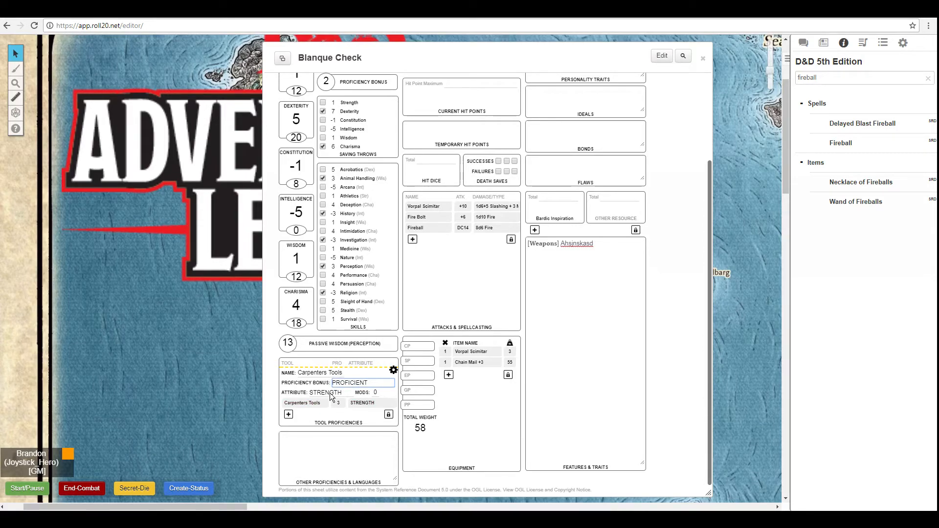
click(330, 396)
click(335, 406)
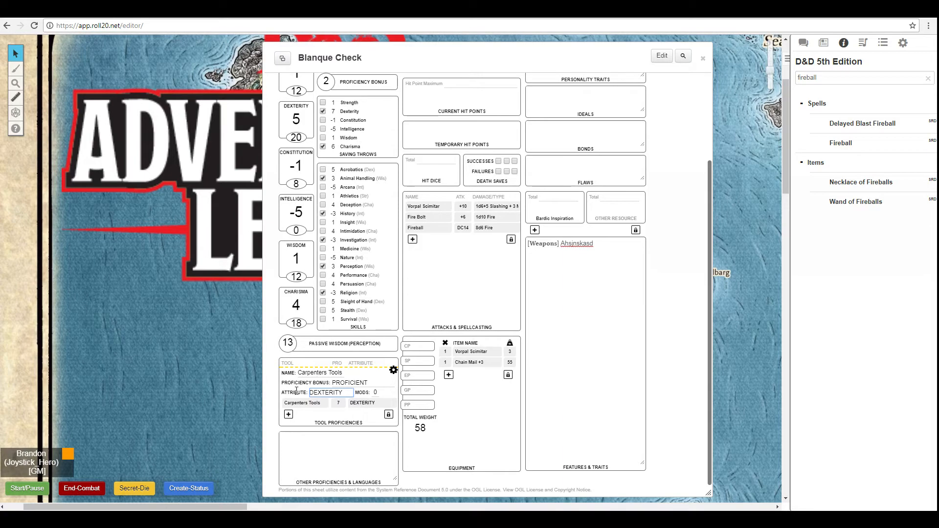
click(392, 373)
click(392, 373)
- Fill in 10 maximum and current hit points, and one hit die with a total of 1d8
scroll(372, 402, up, 3)
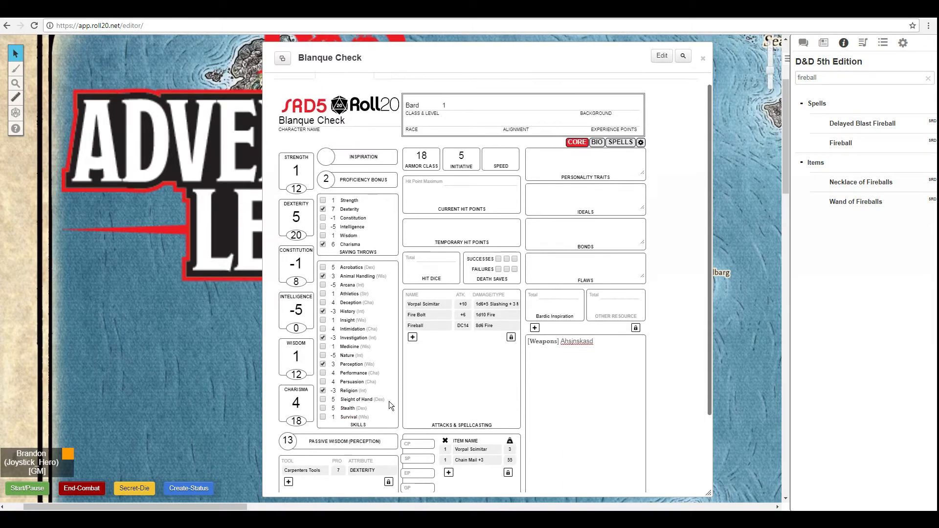
click(474, 182)
text(10)
text(1)
text(d8)
click(454, 190)
text(10)
- Fill in placeholder text: "dfgdfg" for race, "fdgdfg" for alignment, and "dfgdfg" for background and experience points
click(490, 126)
text(dfgdfg)
click(523, 123)
text(fdgdfg)
click(600, 103)
text(dfgdfg)
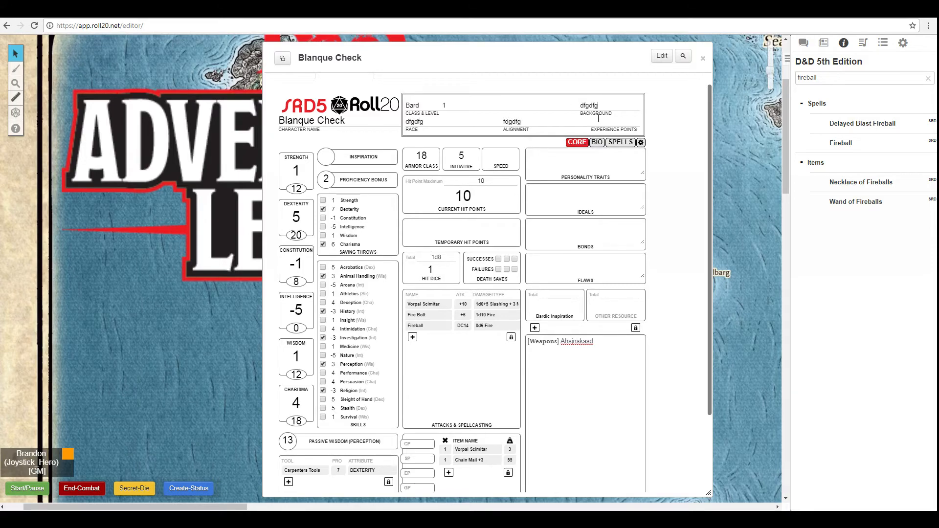
click(599, 122)
text(dfgdfg)
double_click(599, 121)
click(591, 163)
- Set both the total and the current Bardic Inspiration uses to 3
scroll(591, 147, down, 1)
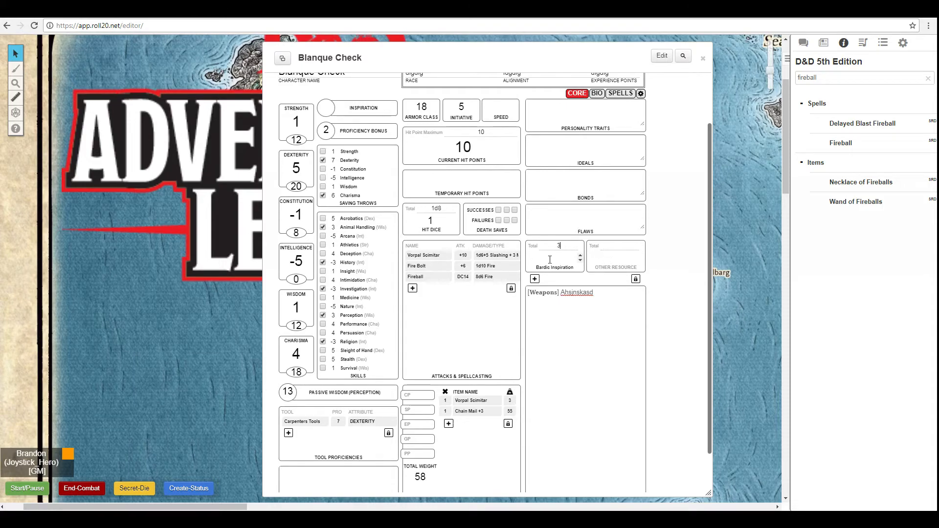
click(563, 259)
text(3)
- Reduce the current Bardic Inspiration uses step by step and raise them back to 3
click(580, 260)
click(580, 260)
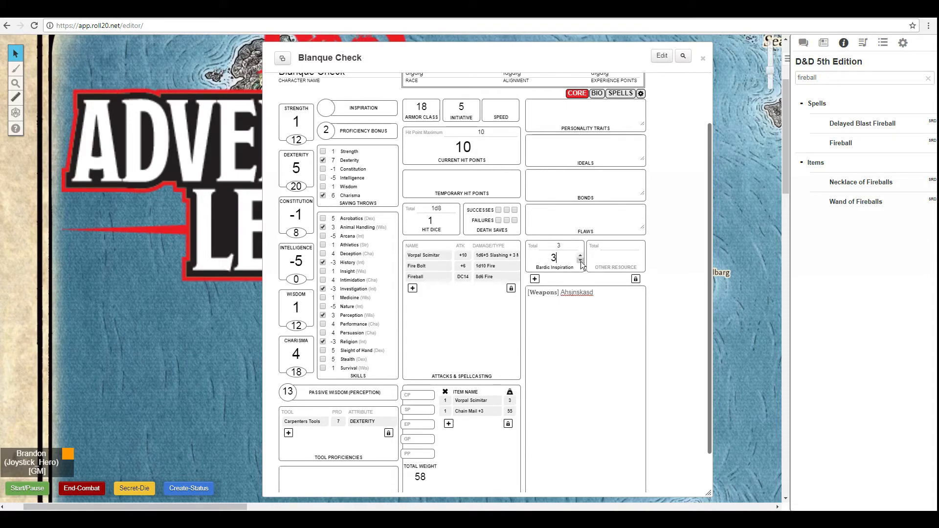
click(580, 260)
click(579, 260)
click(579, 256)
click(580, 256)
click(579, 255)
click(580, 256)
- Add two more rows of resource trackers below Bardic Inspiration
click(535, 279)
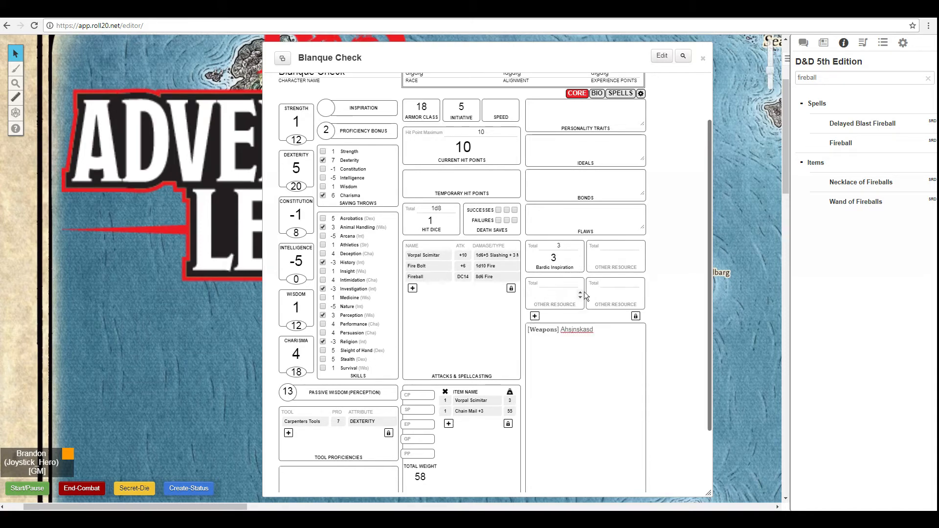
click(535, 316)
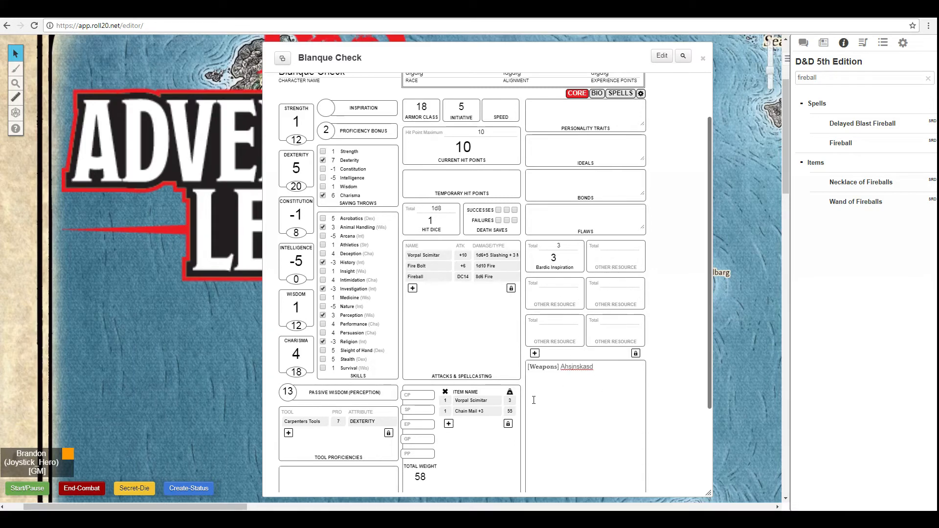
scroll(498, 391, down, 2)
scroll(498, 391, up, 1)
scroll(498, 391, up, 2)
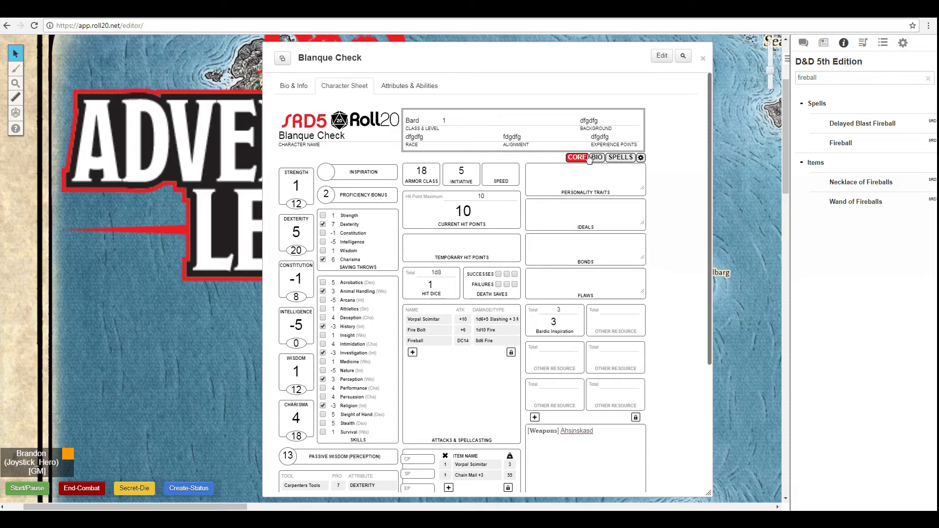
scroll(406, 159, down, 3)
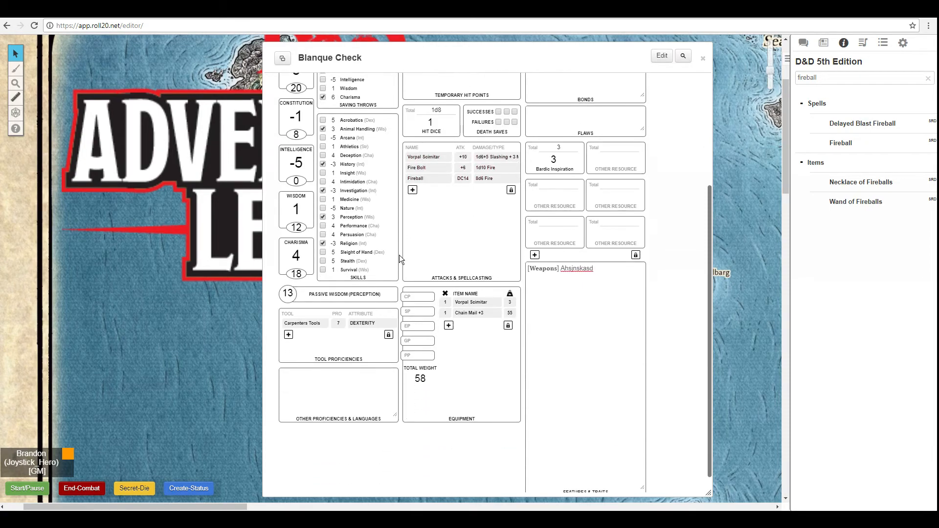
scroll(509, 297, up, 3)
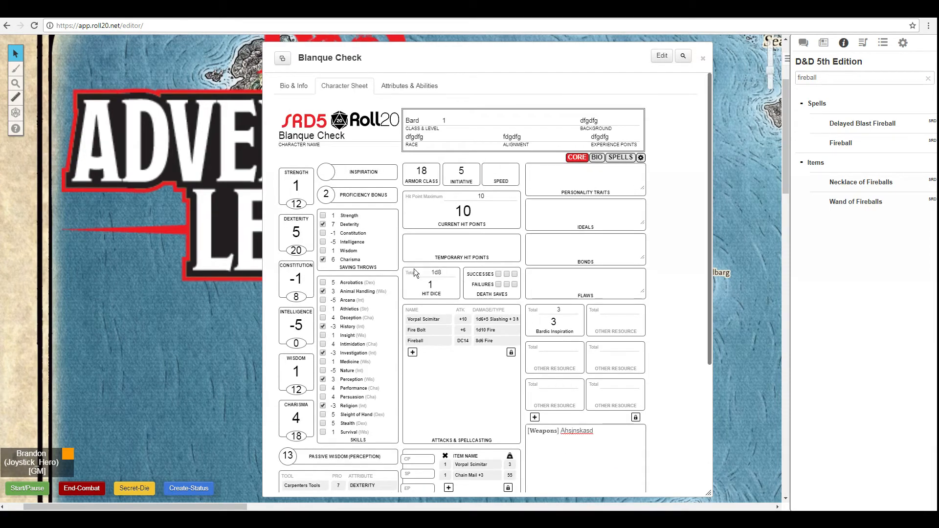
- Examine the character's stored attributes and their values, including the formulas behind the skill proficiencies
click(411, 91)
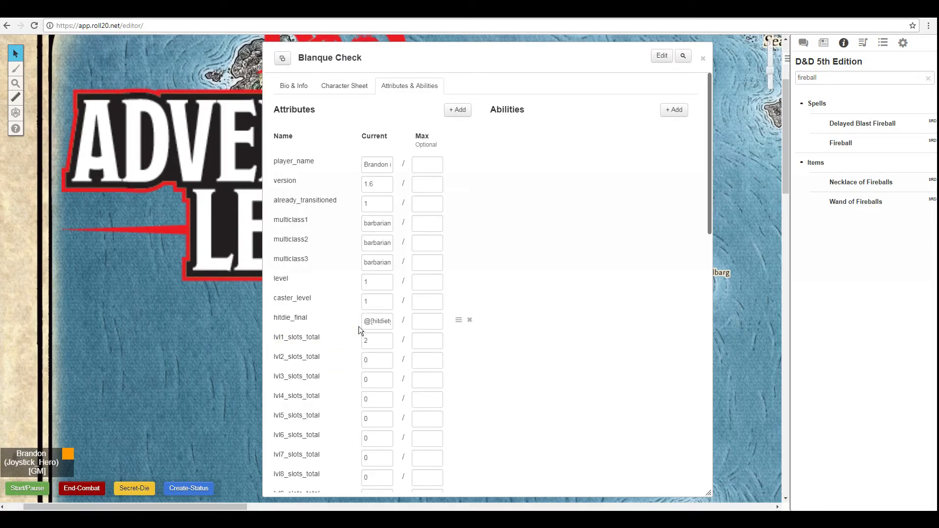
scroll(372, 301, down, 13)
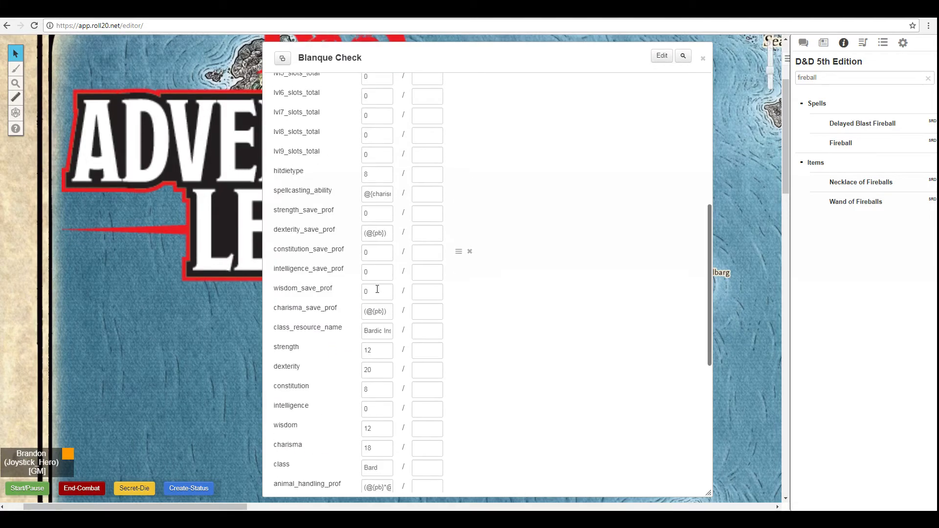
scroll(376, 302, up, 13)
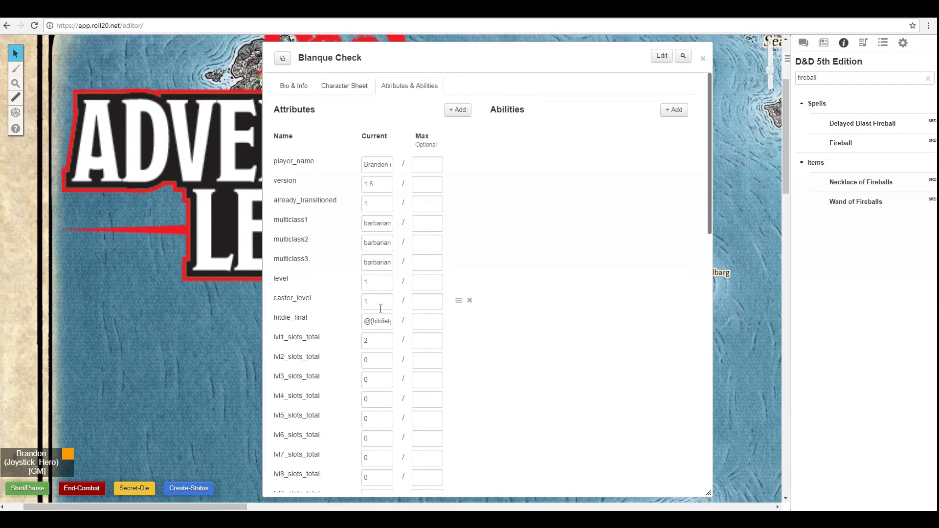
scroll(364, 342, down, 10)
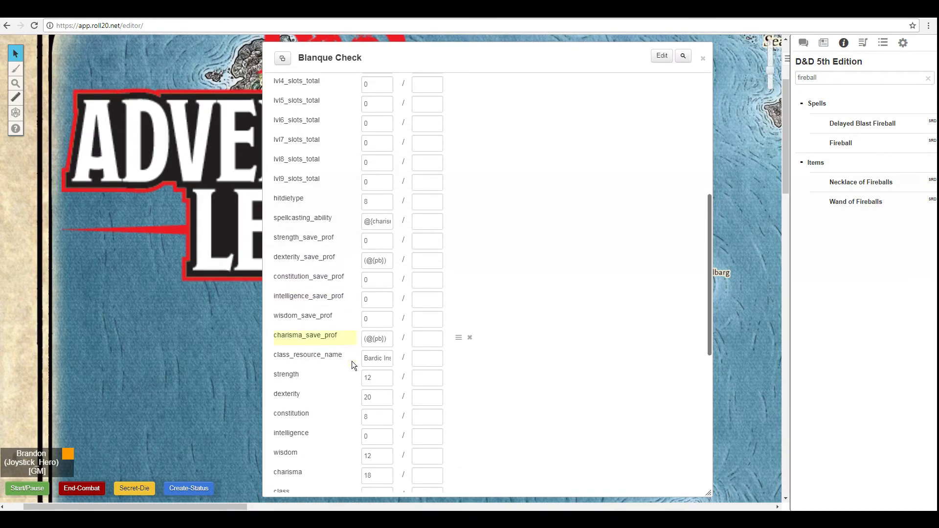
scroll(352, 346, down, 1)
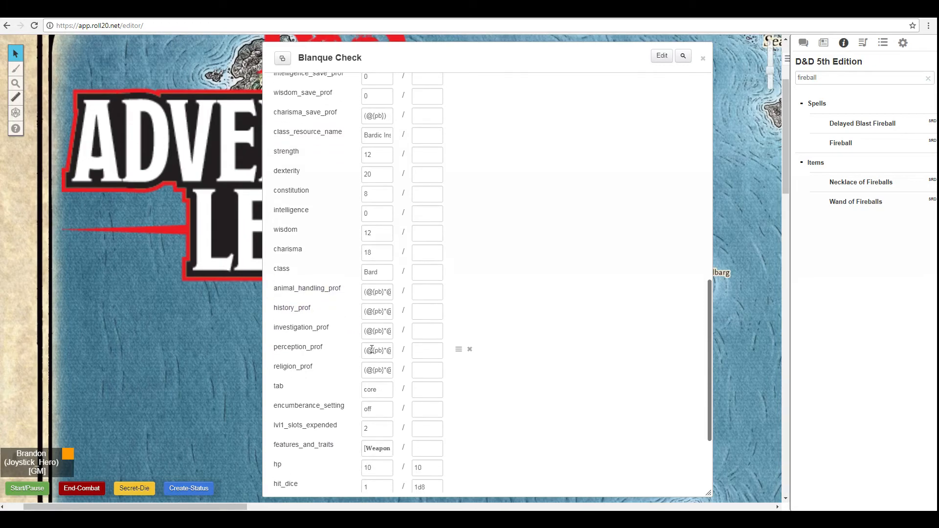
drag(365, 331, 395, 327)
click(374, 331)
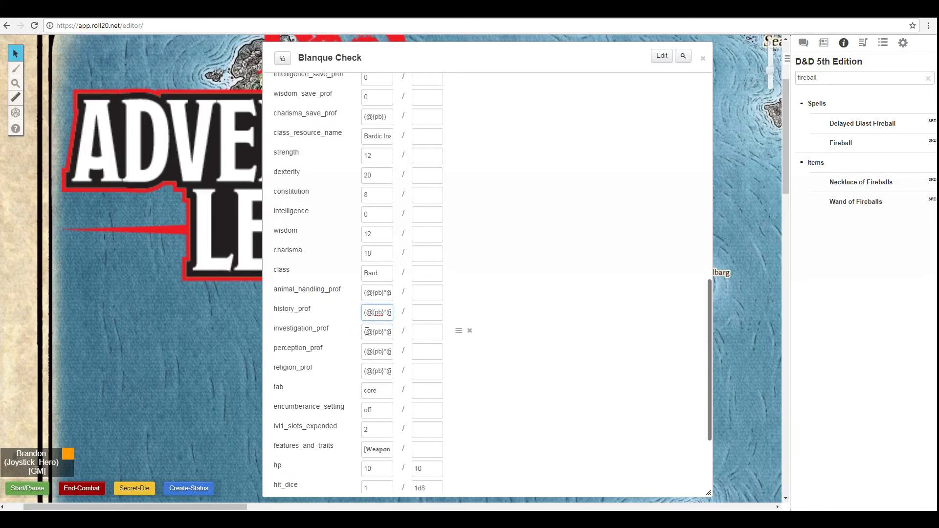
scroll(365, 336, up, 11)
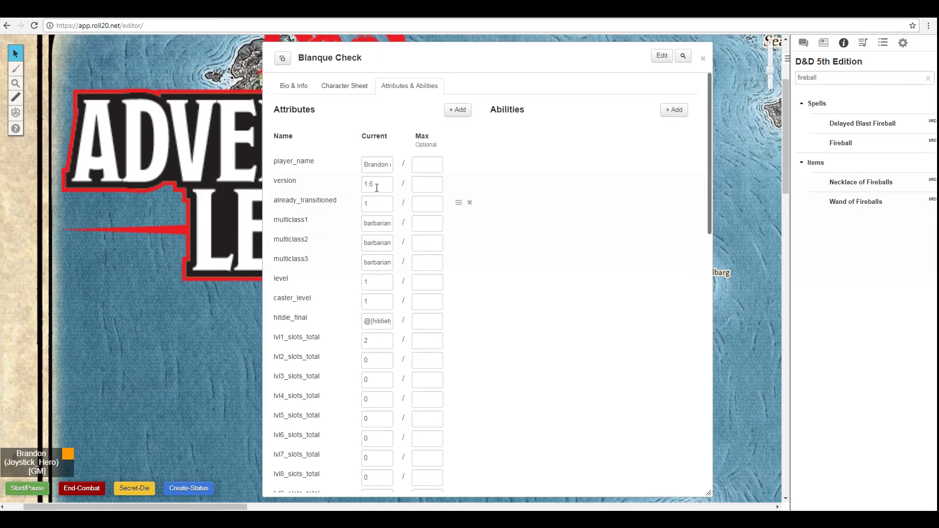
- Show the character's bio and info page, and close the character window
click(357, 91)
click(304, 90)
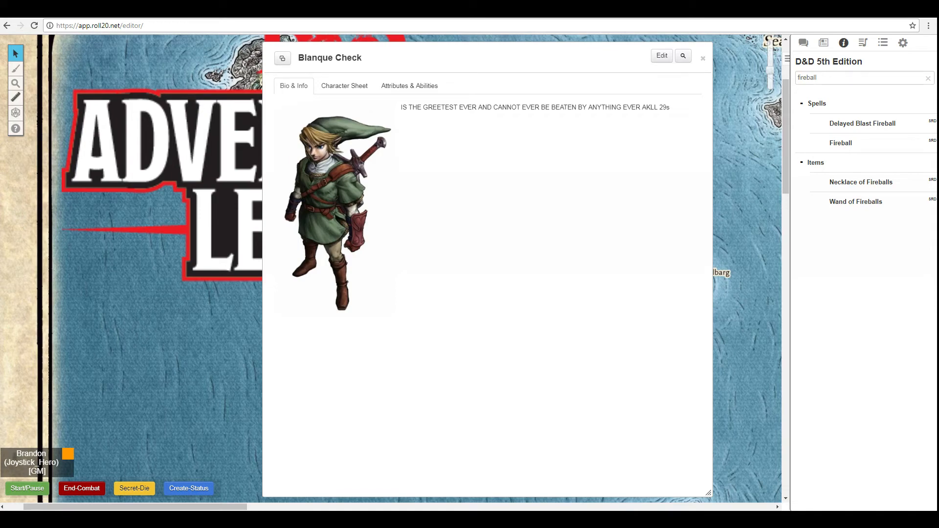
click(703, 58)
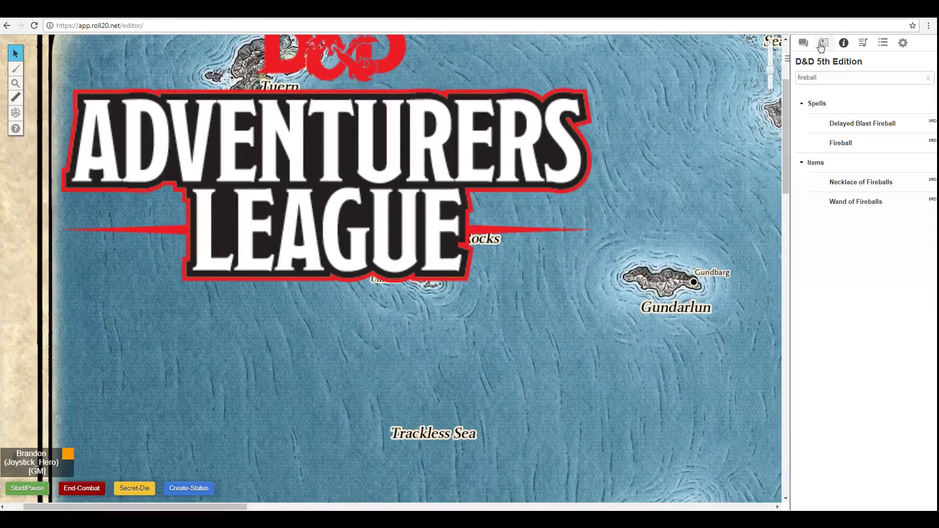
- Place the Blanque Check character from the journal as a token on the map below the Adventurers League logo and select it
click(820, 45)
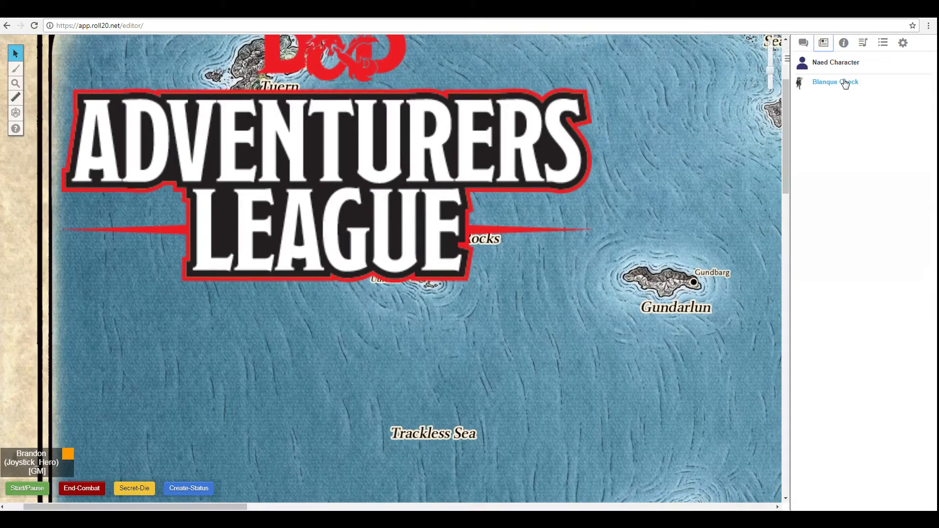
drag(845, 83, 277, 357)
click(284, 365)
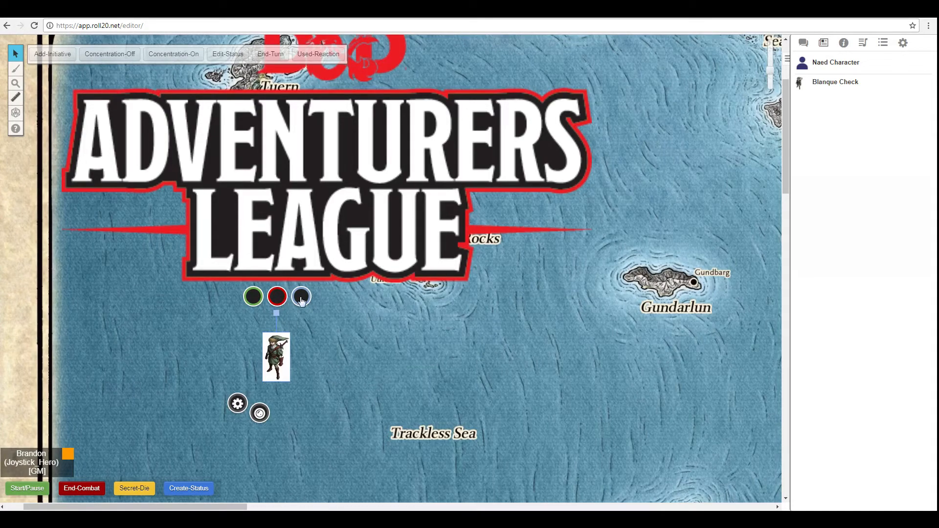
- Rejoin the game as GM, and link the Blanque Check token's Bar 1 to hp and Bar 2 to armor class
click(904, 43)
click(899, 63)
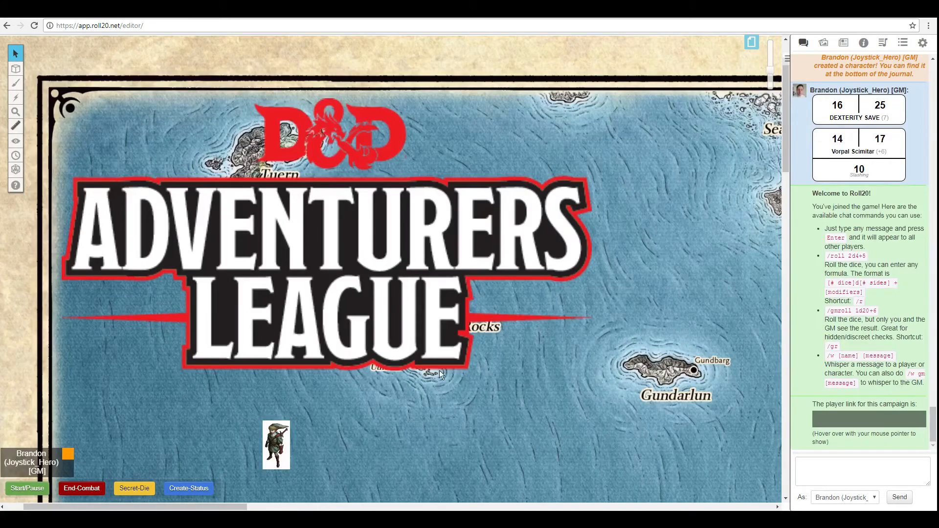
double_click(277, 426)
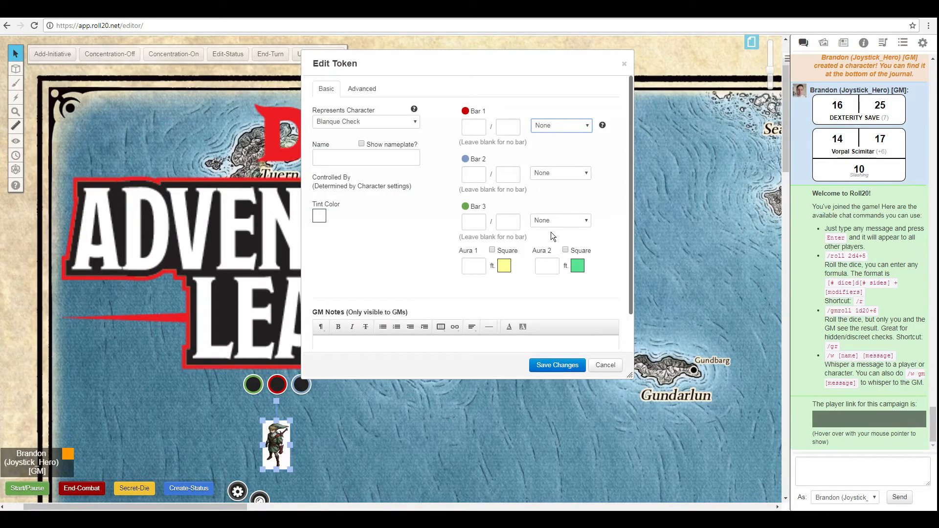
click(547, 190)
click(553, 178)
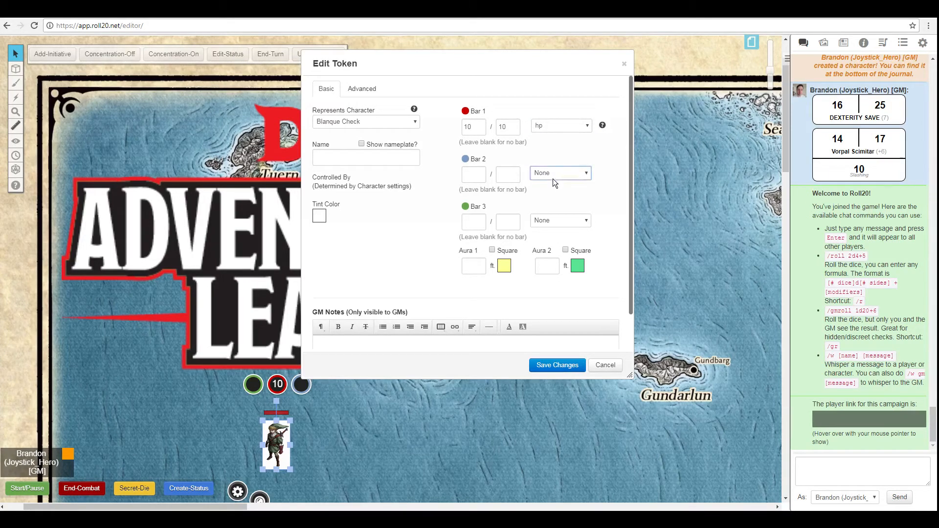
click(547, 192)
click(562, 368)
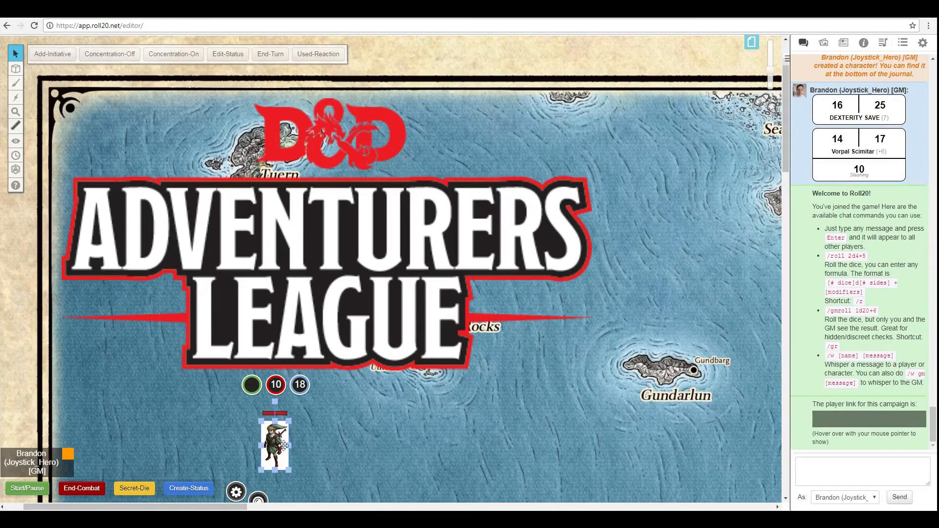
click(322, 447)
- Open the character sheet from the token, move its window clear of the token, and select the token
scroll(268, 366, down, 3)
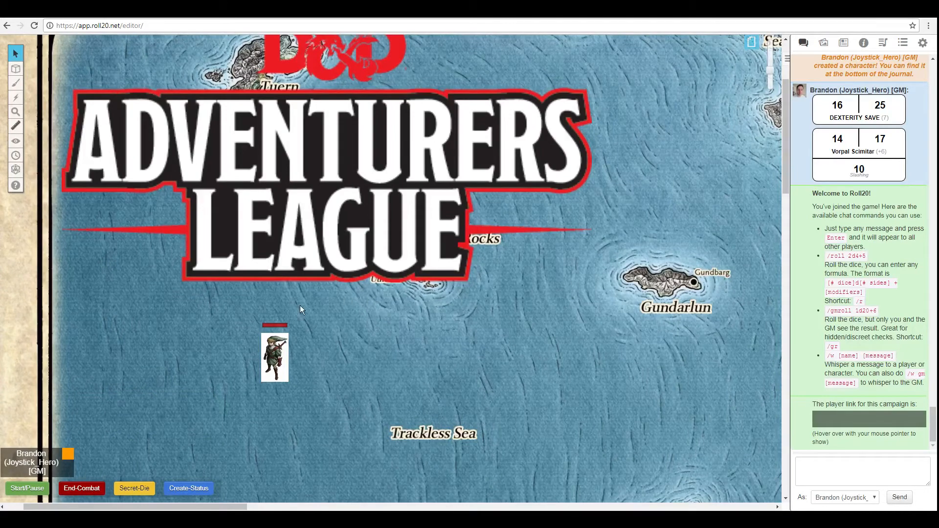
double_click(282, 356)
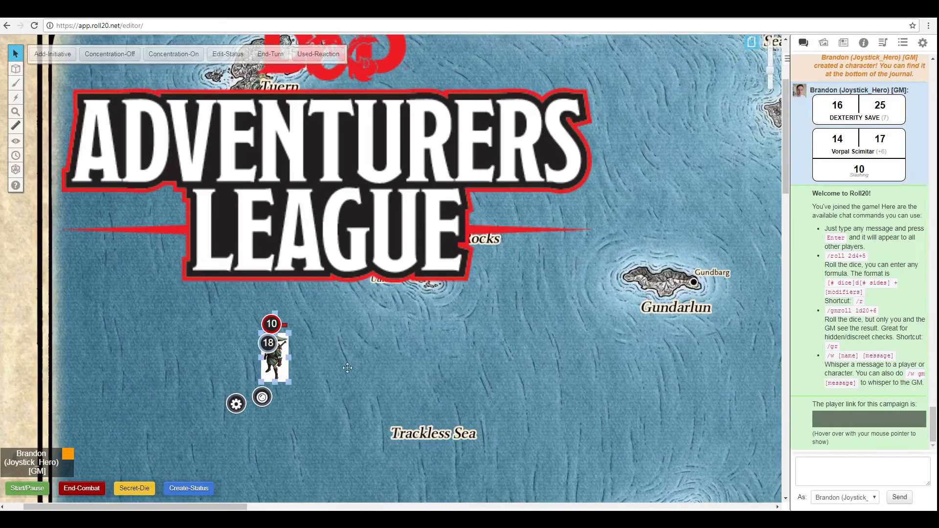
drag(467, 78, 606, 98)
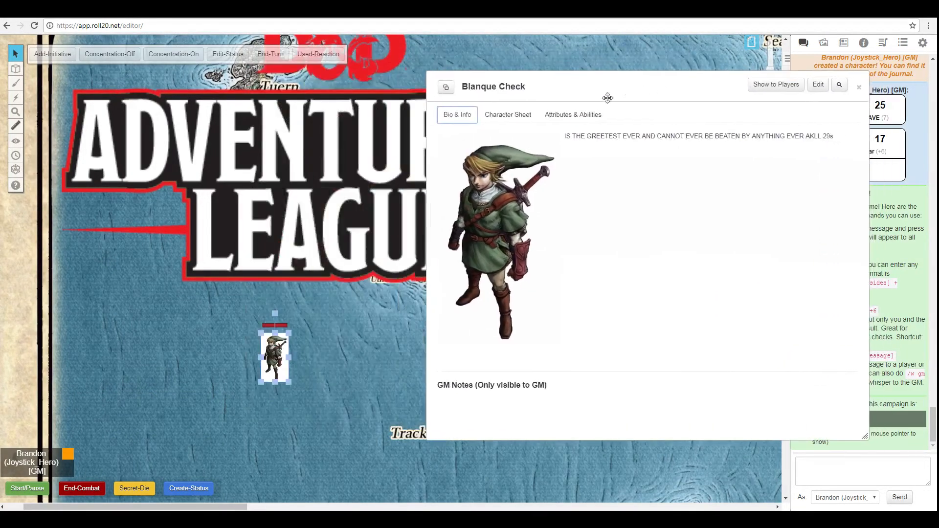
click(495, 115)
click(275, 362)
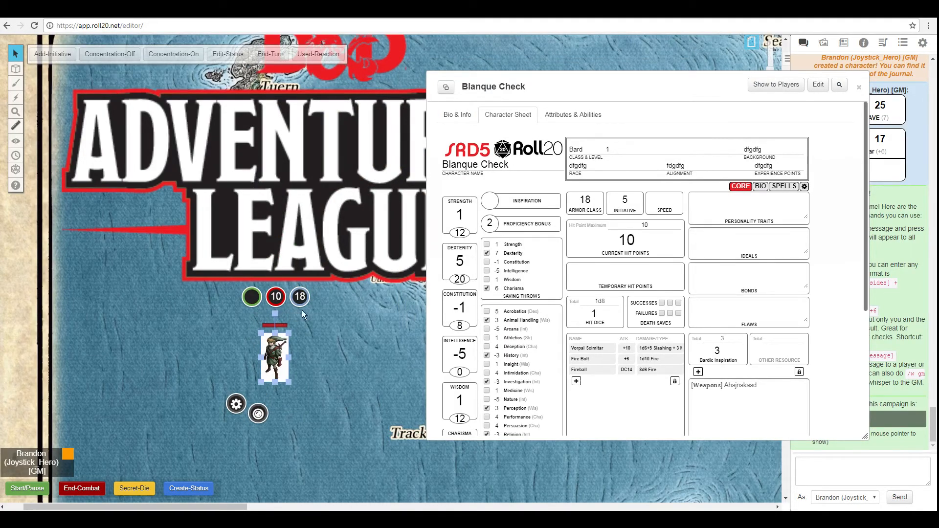
- Subtract 8 from the token's hit points, and add 5 back
click(276, 297)
text(-8)
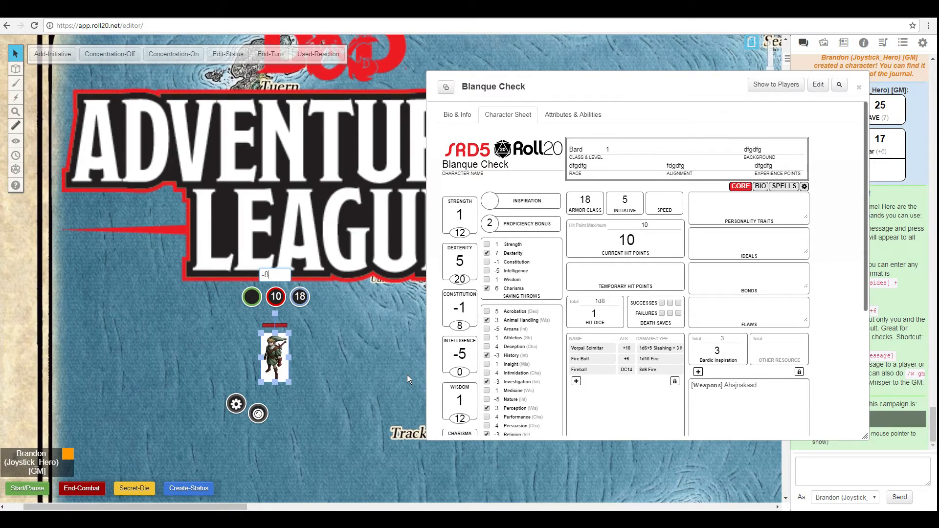
key(Return)
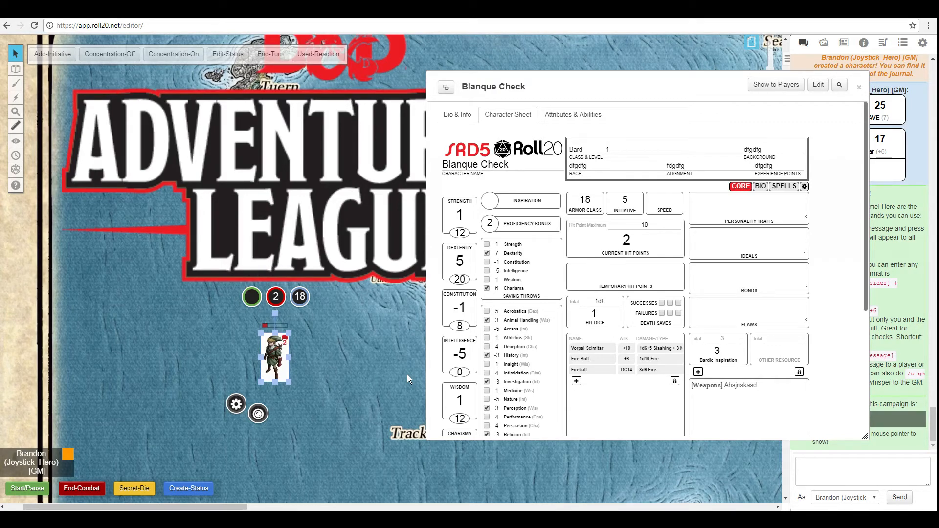
click(271, 303)
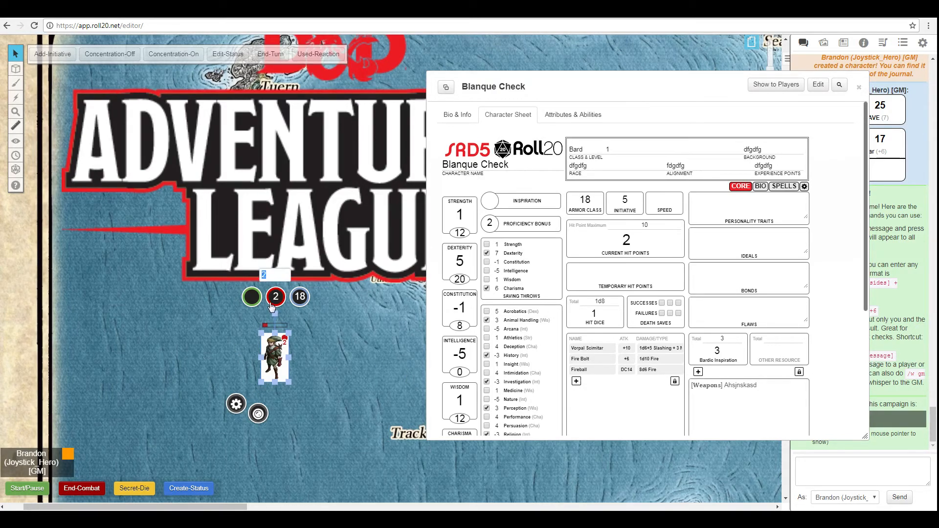
text(+5)
key(Return)
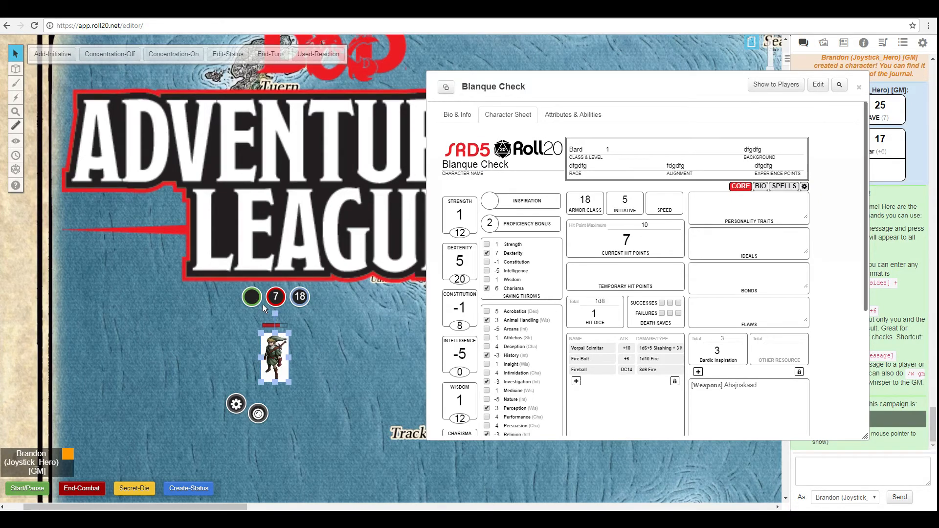
scroll(291, 298, down, 2)
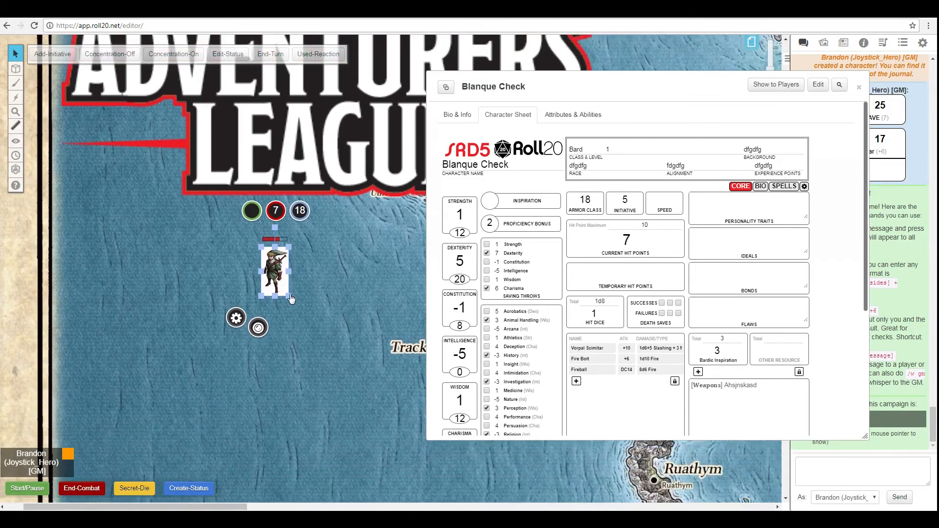
scroll(320, 323, up, 2)
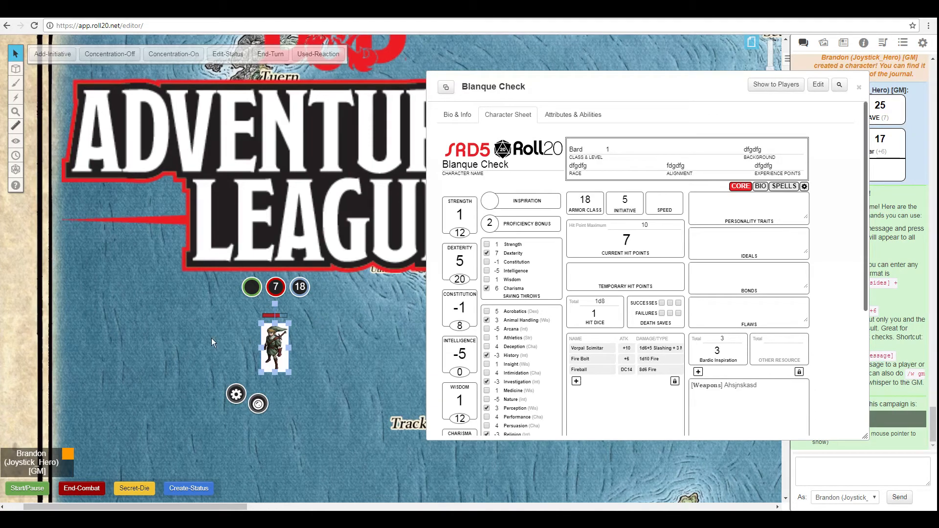
click(245, 336)
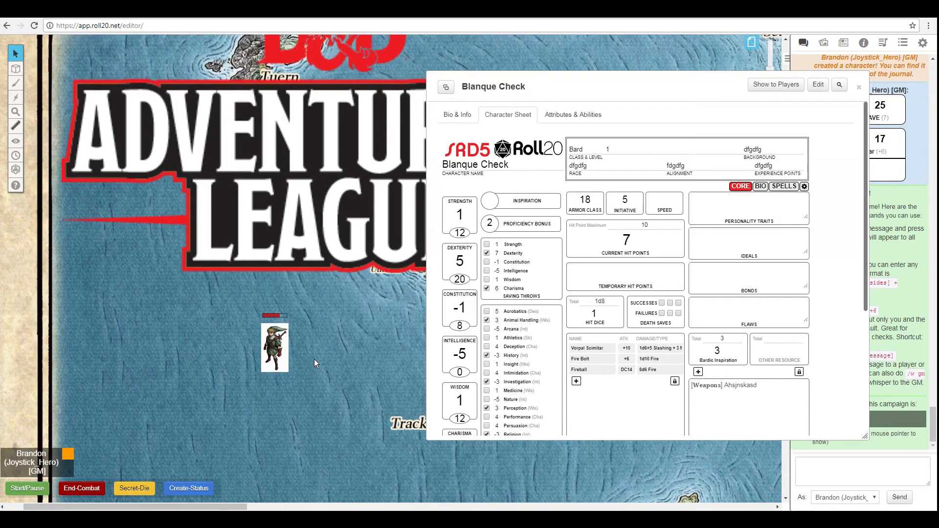
scroll(315, 328, down, 2)
scroll(293, 352, up, 2)
- Minimize the character window and add the Blanque Check token to the turn order with an initiative roll
click(274, 368)
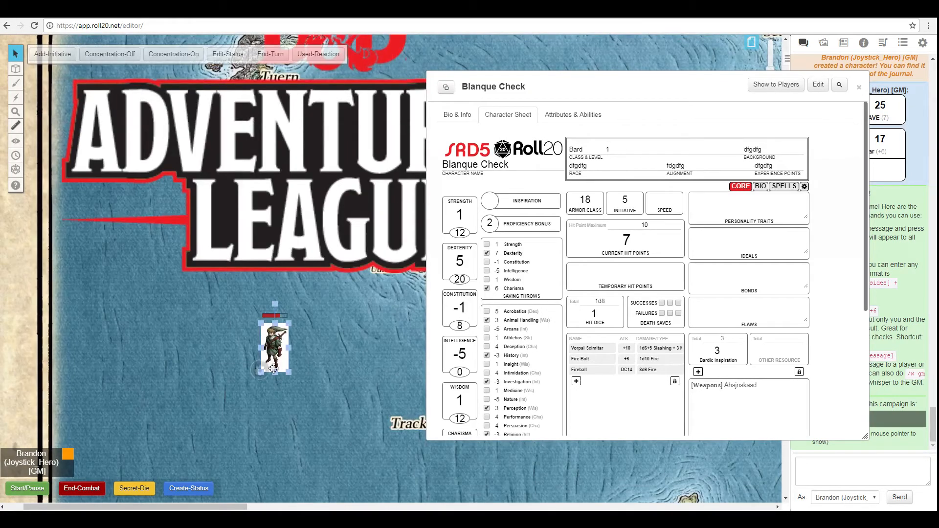
double_click(703, 81)
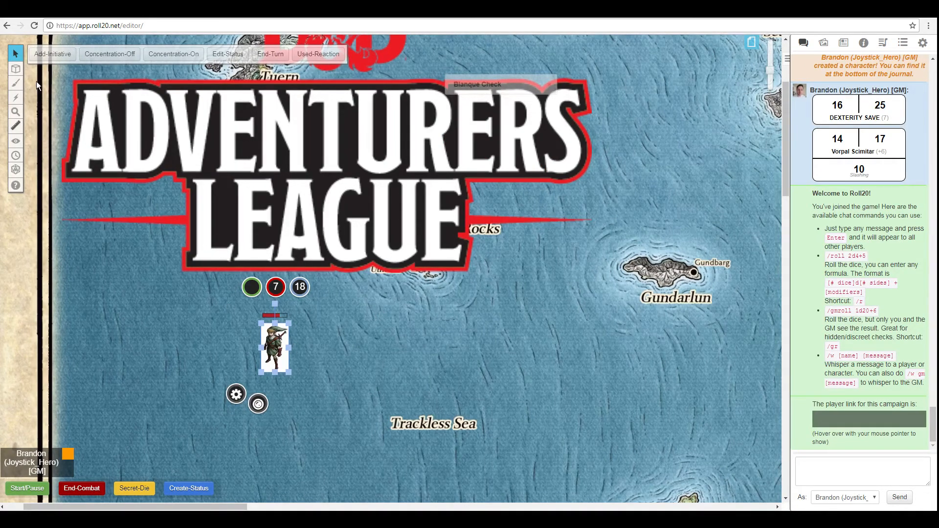
click(52, 54)
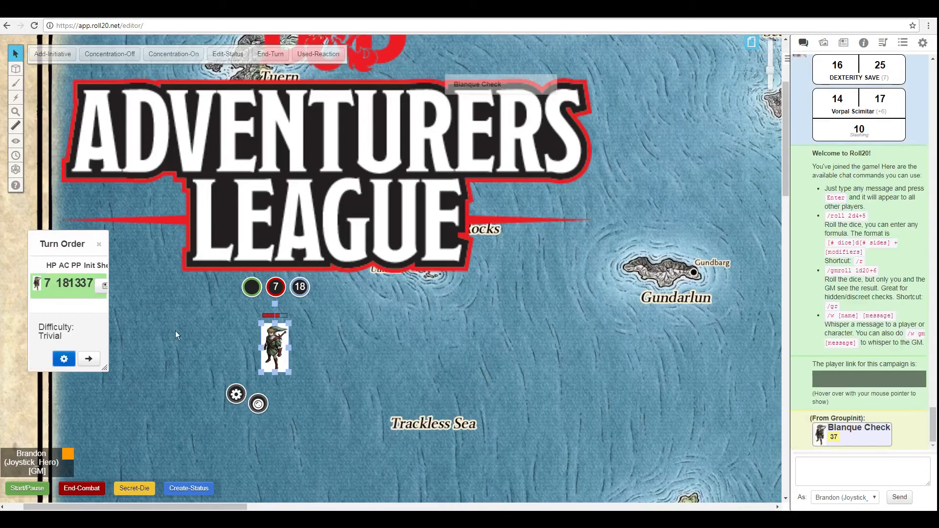
- Turn on the concentration status for the Blanque Check token
click(369, 348)
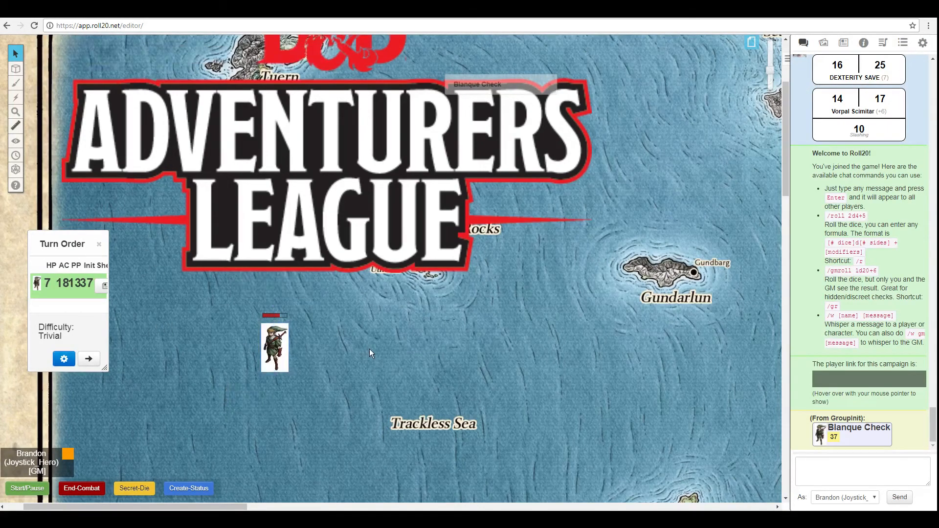
click(260, 364)
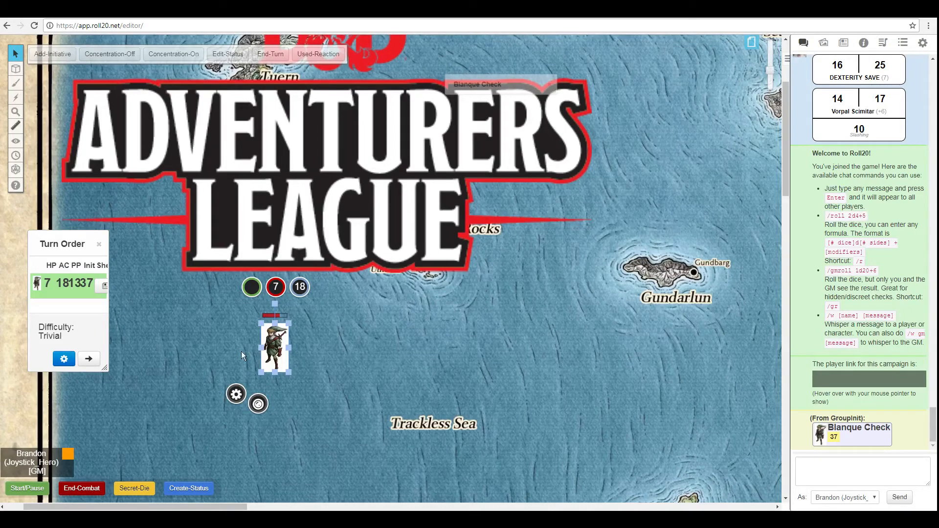
click(172, 55)
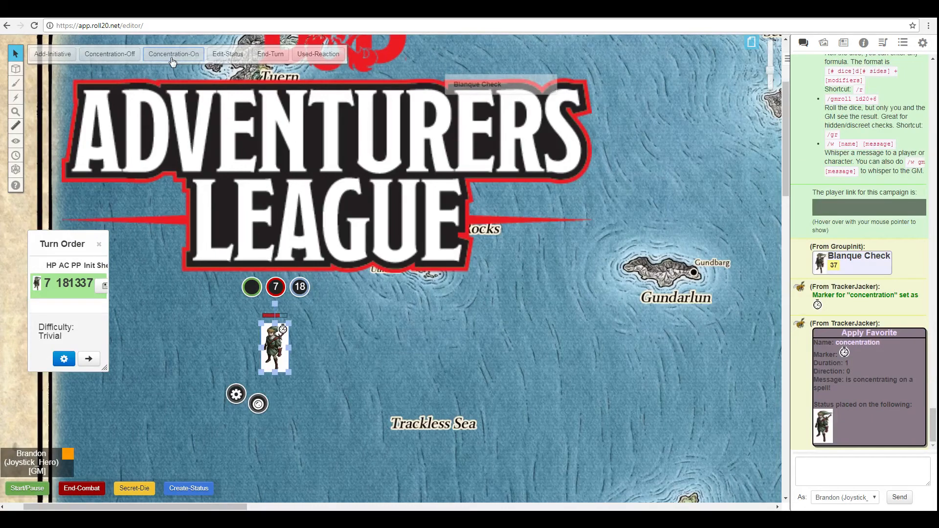
- Subtract 2 from the Blanque Check token's hit points
click(275, 288)
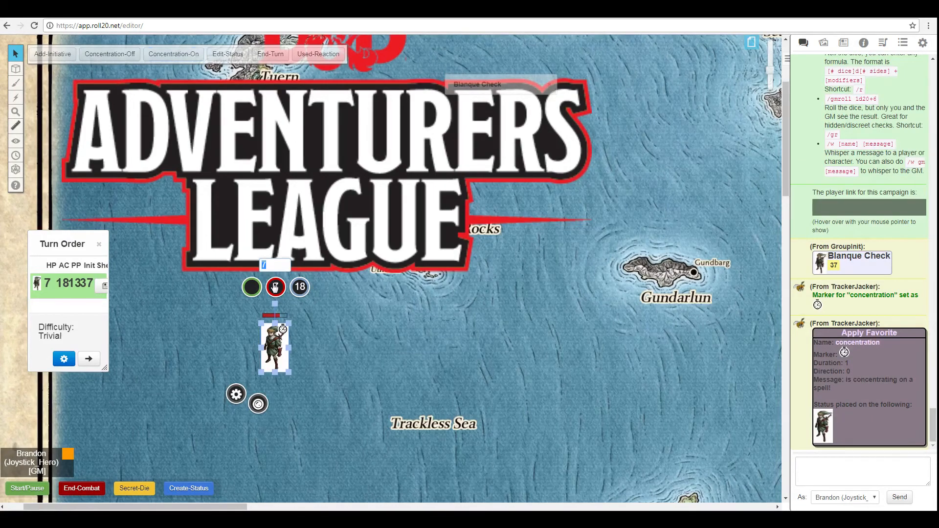
text(-2)
key(Return)
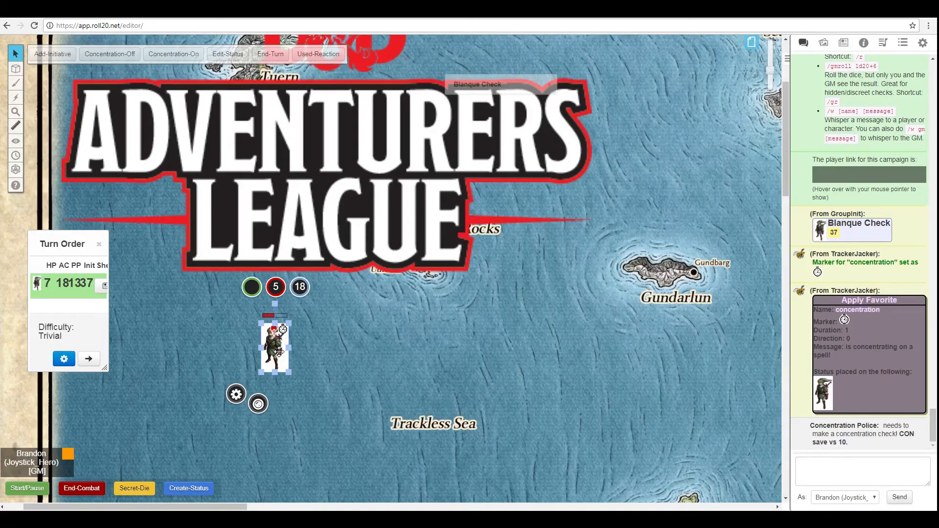
- Turn off the token's concentration status and mark its reaction as used
click(122, 55)
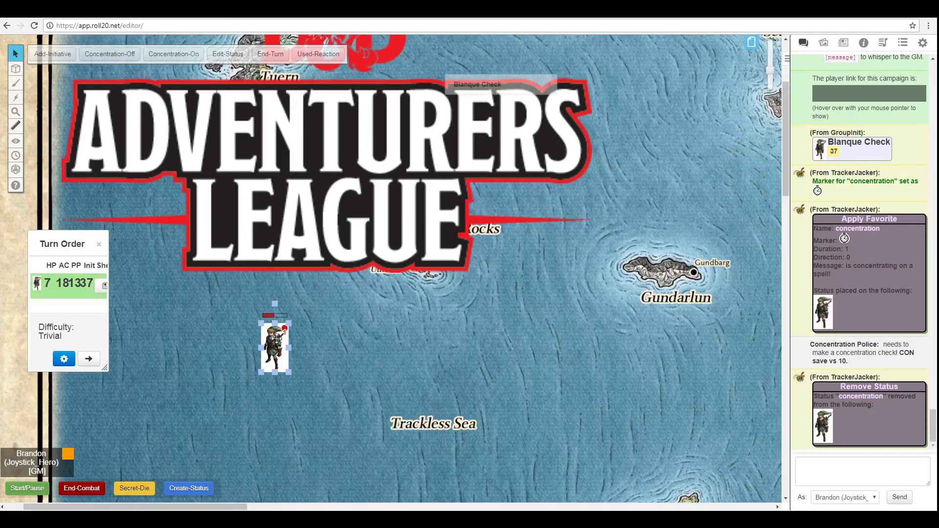
click(304, 55)
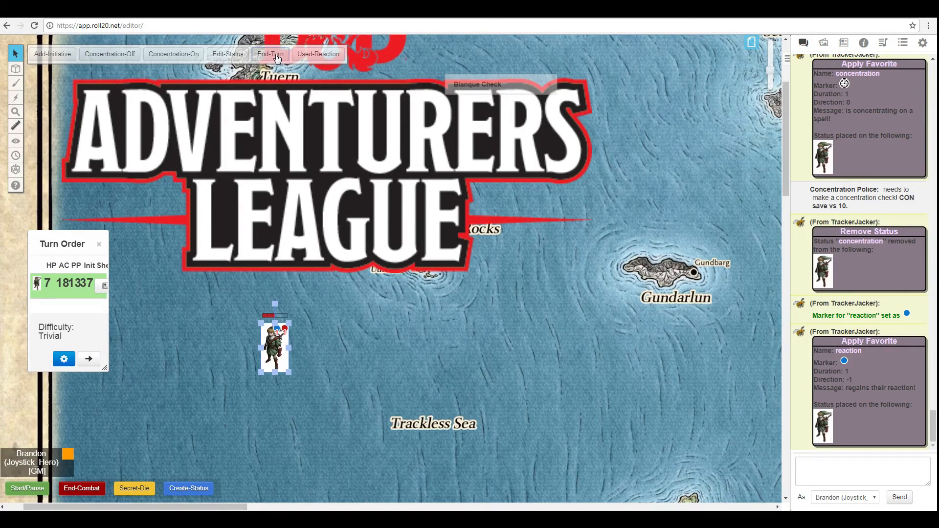
- Start round tracking for the combat and end the Blanque Check token's turn
click(281, 351)
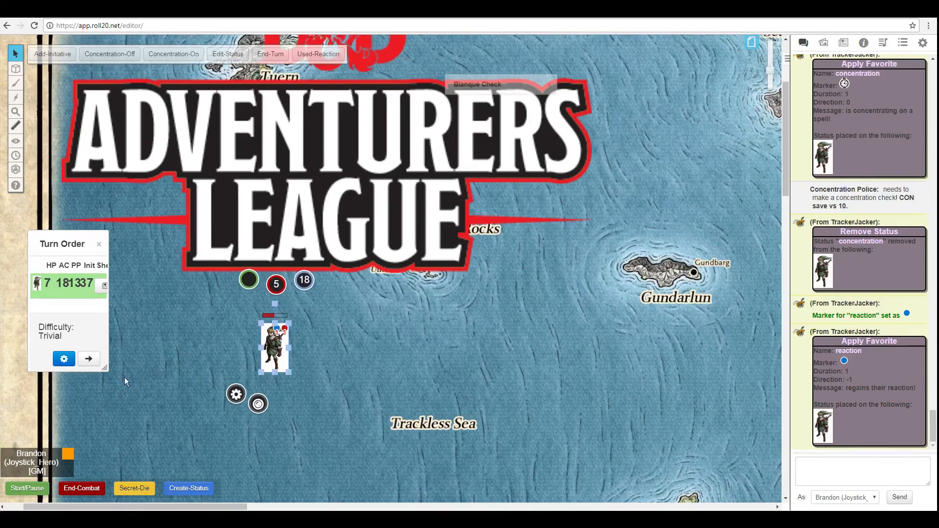
click(24, 491)
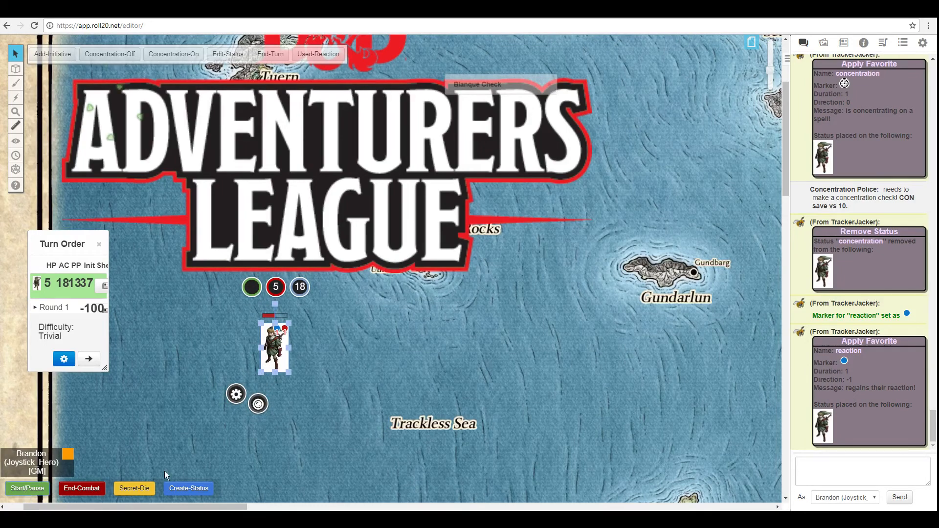
click(279, 55)
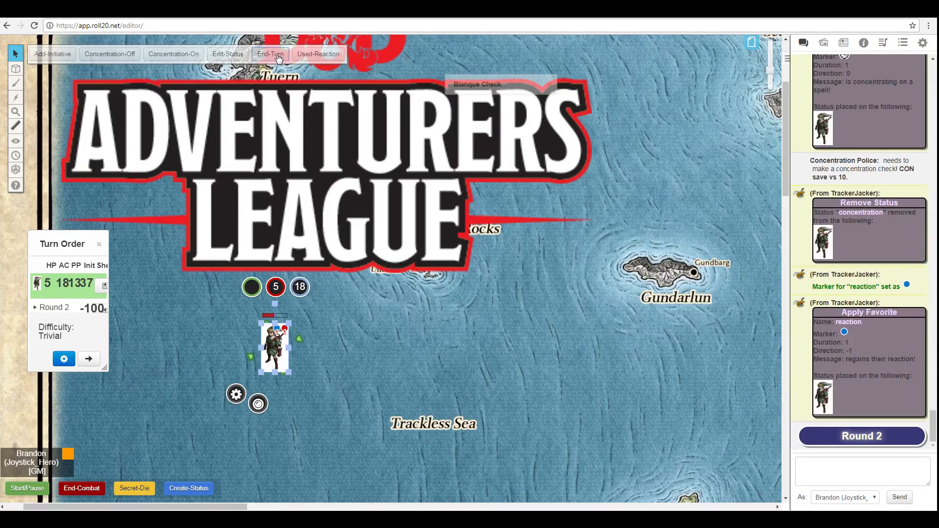
- Place a second Blanque Check token beside the first and add it to the turn order with an initiative roll
click(843, 42)
drag(837, 199, 351, 312)
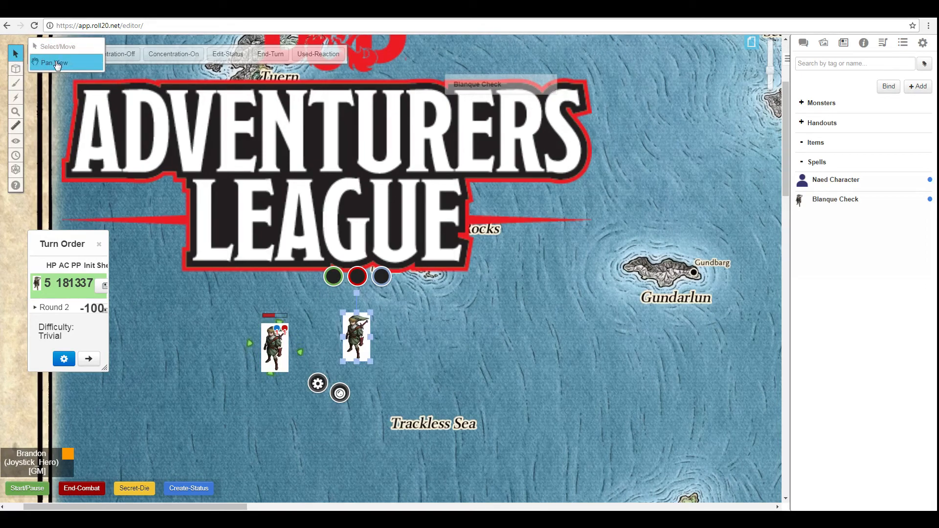
click(52, 54)
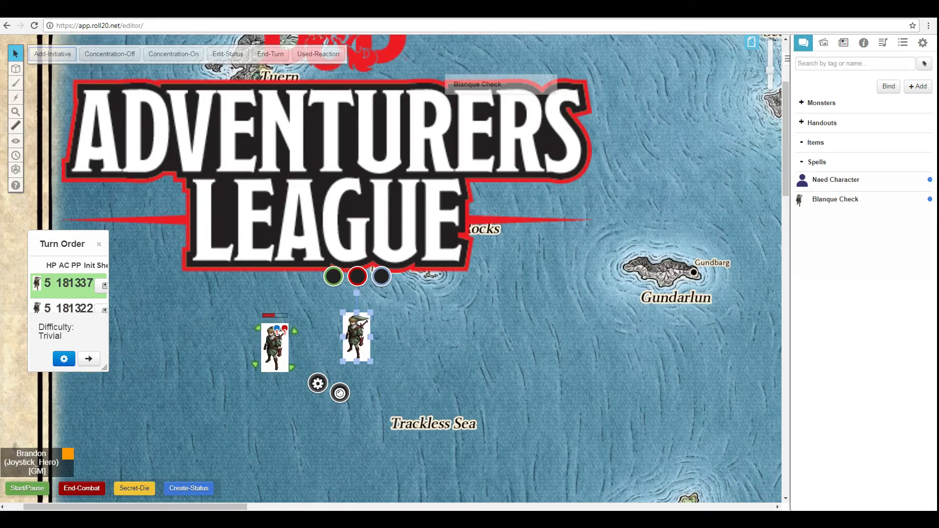
- End the current turn and show the chat log with the turn announcements
click(273, 59)
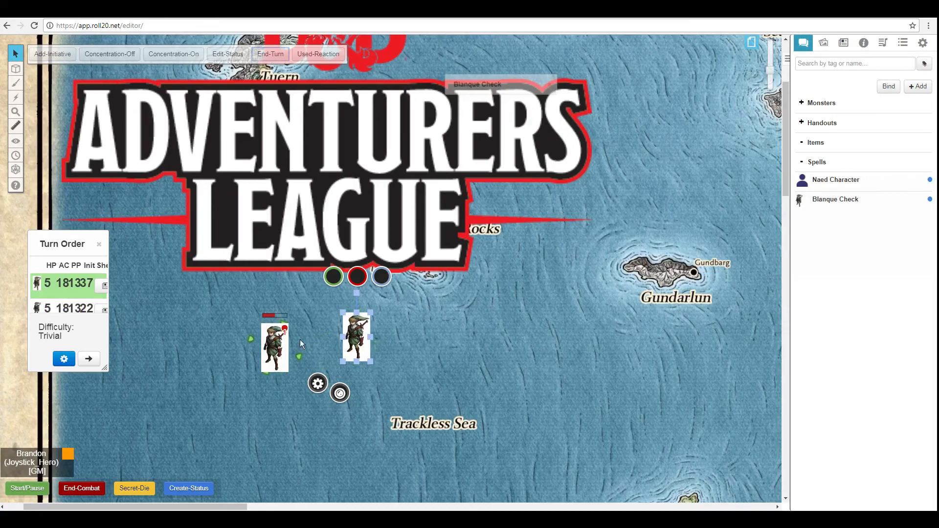
click(803, 43)
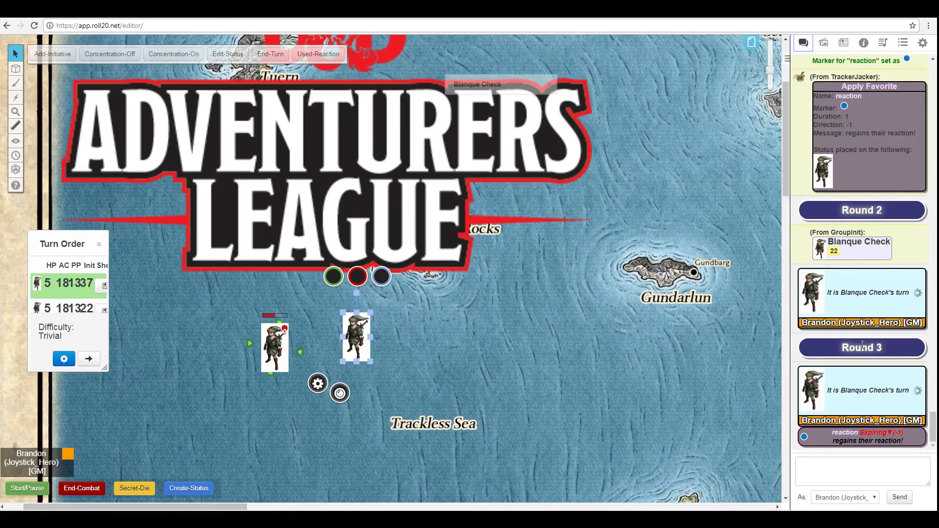
- Select both Blanque Check tokens and end the combat to clear the turn order
drag(262, 384, 425, 313)
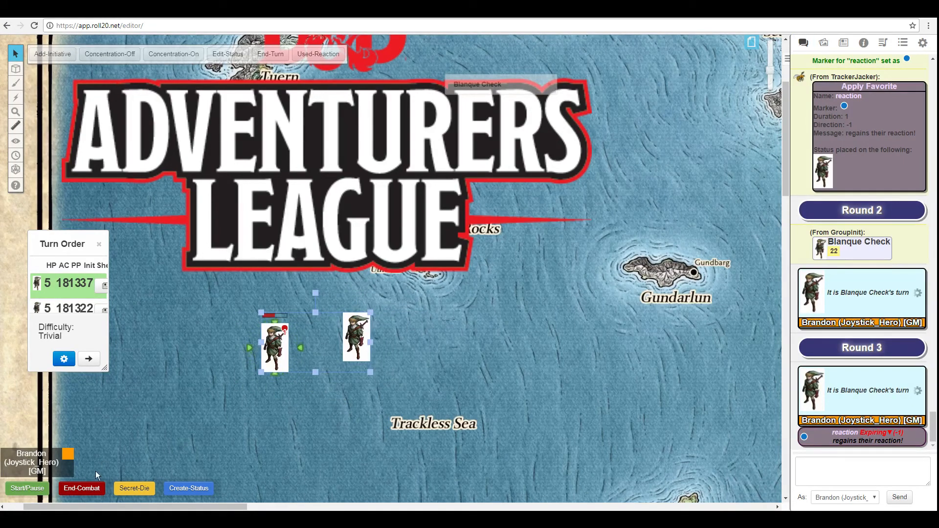
click(82, 488)
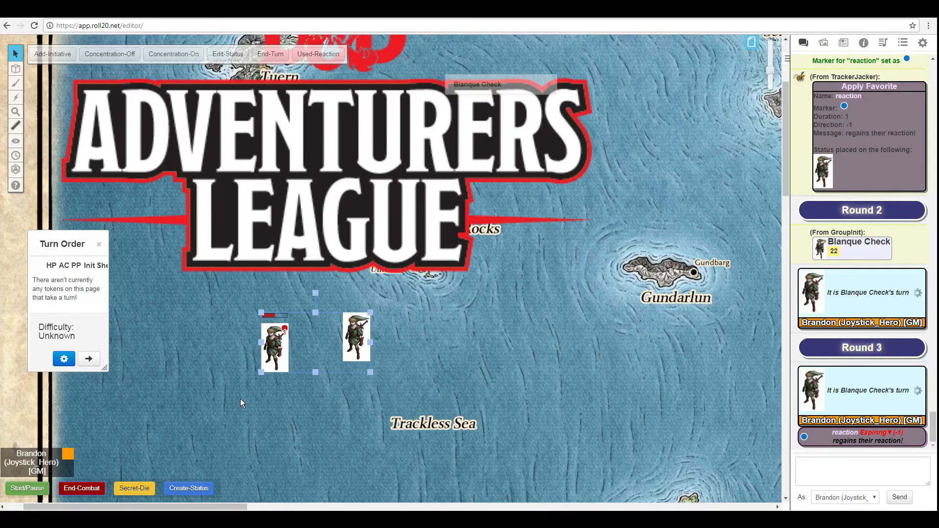
- Delete both Blanque Check tokens from the map and close the turn order window
drag(239, 398, 438, 312)
key(Delete)
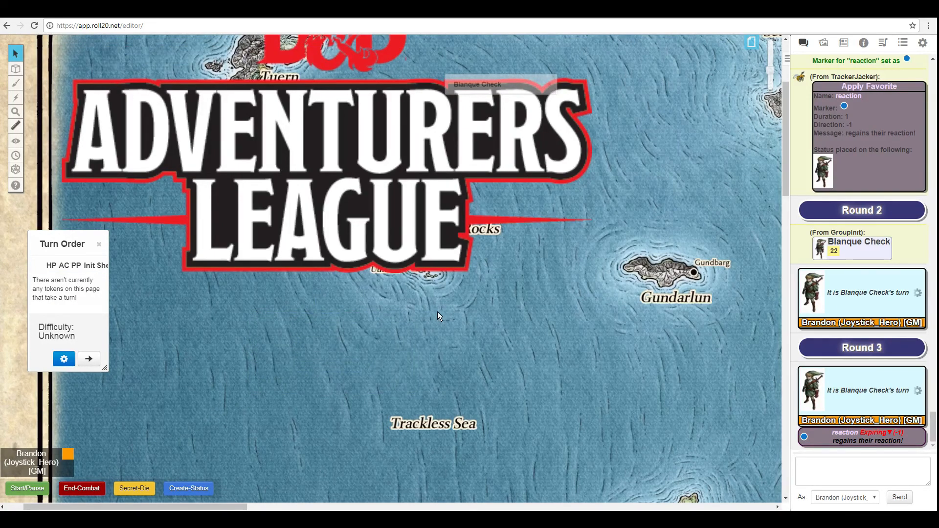
click(100, 244)
- Restore the minimized Blanque Check character window, move it over the map, and look over the sheet's core page
click(843, 42)
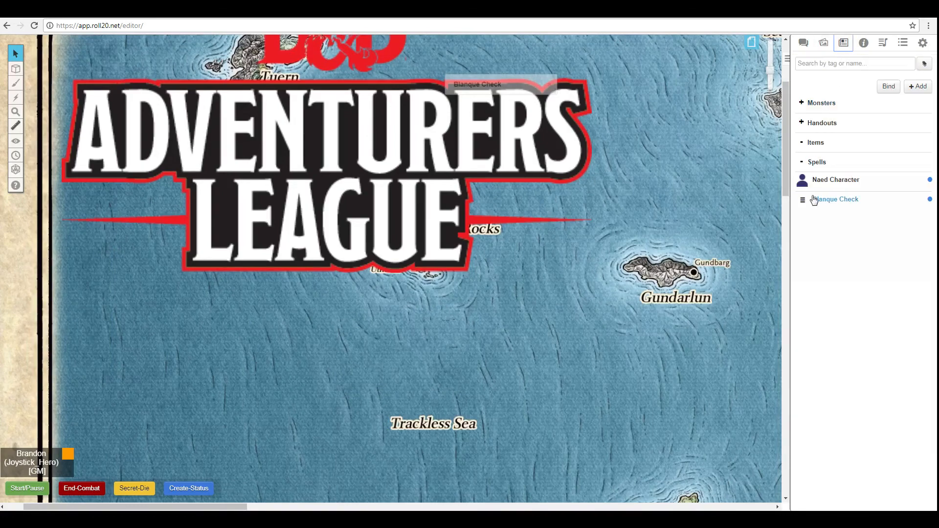
double_click(486, 84)
drag(575, 84, 362, 97)
scroll(418, 320, down, 4)
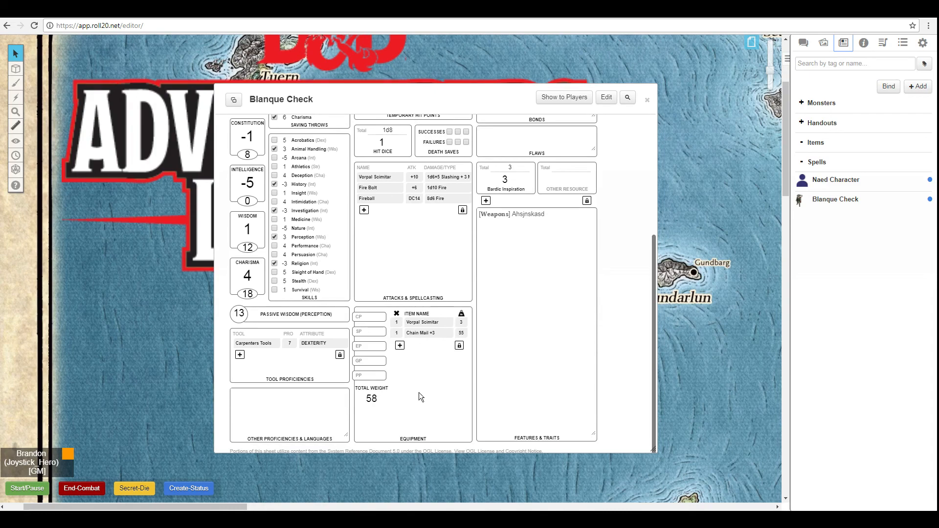
scroll(298, 345, up, 3)
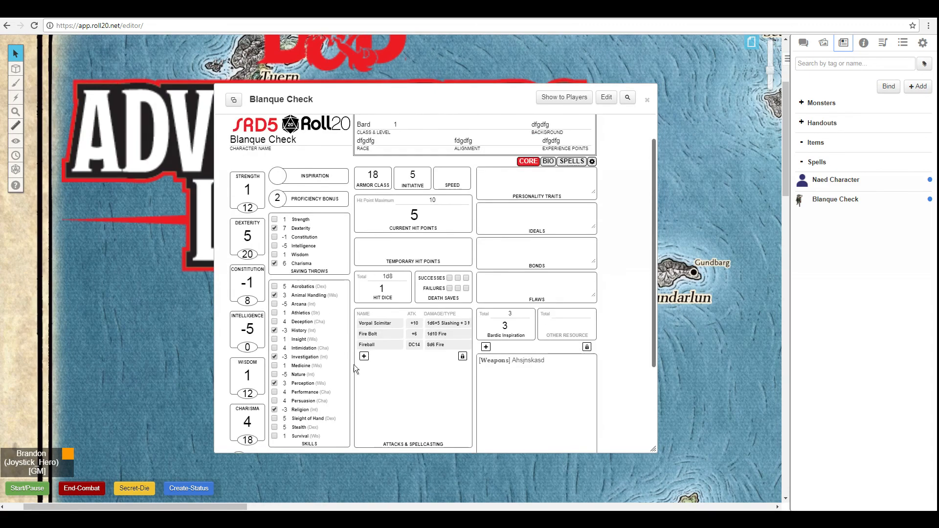
- Review the sheet's settings, spells and bio pages and the character's Bio & Info, and close the character window
click(591, 162)
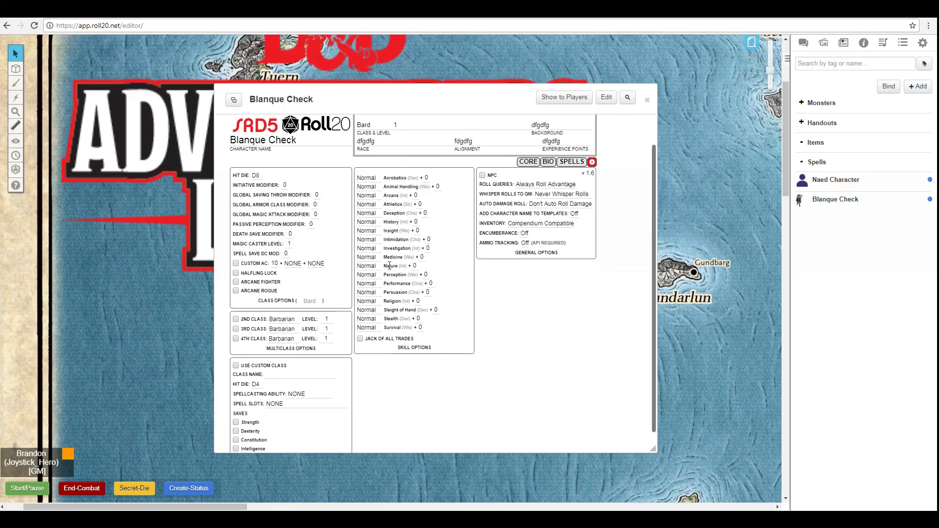
scroll(303, 323, down, 1)
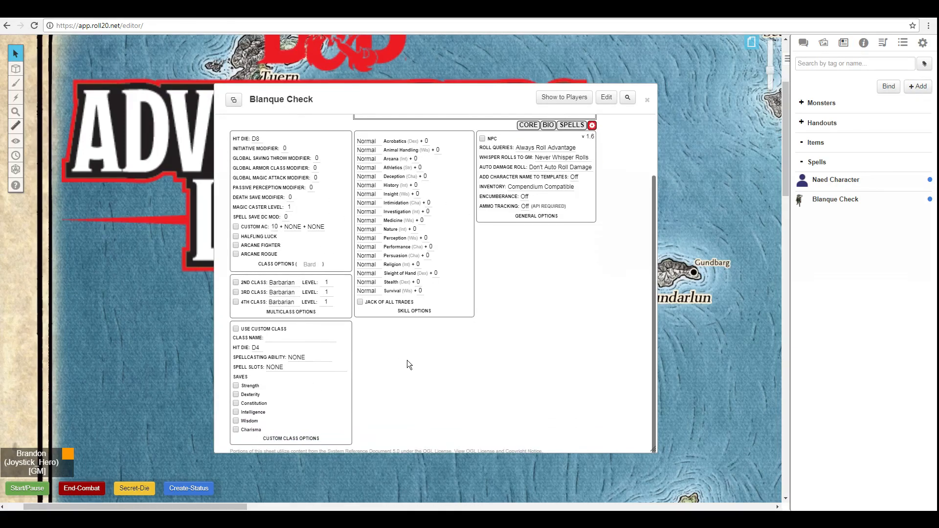
scroll(421, 349, up, 2)
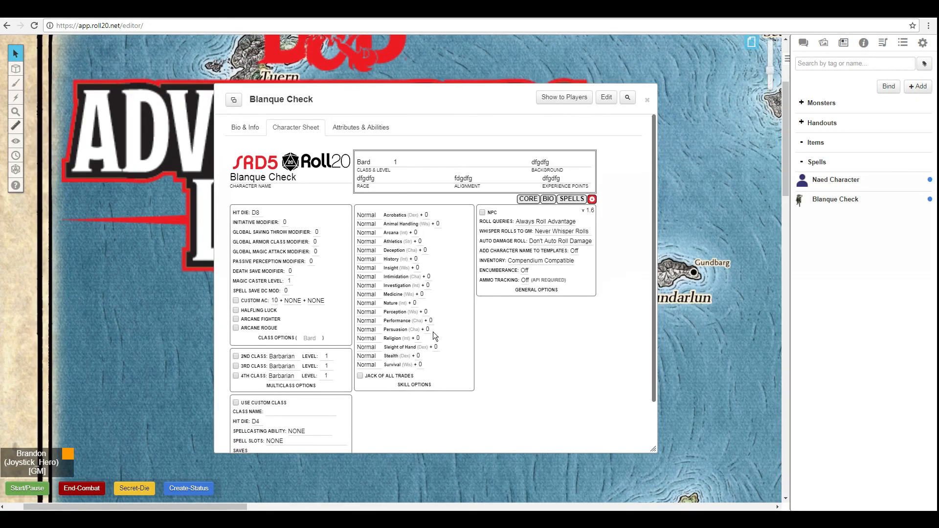
click(566, 200)
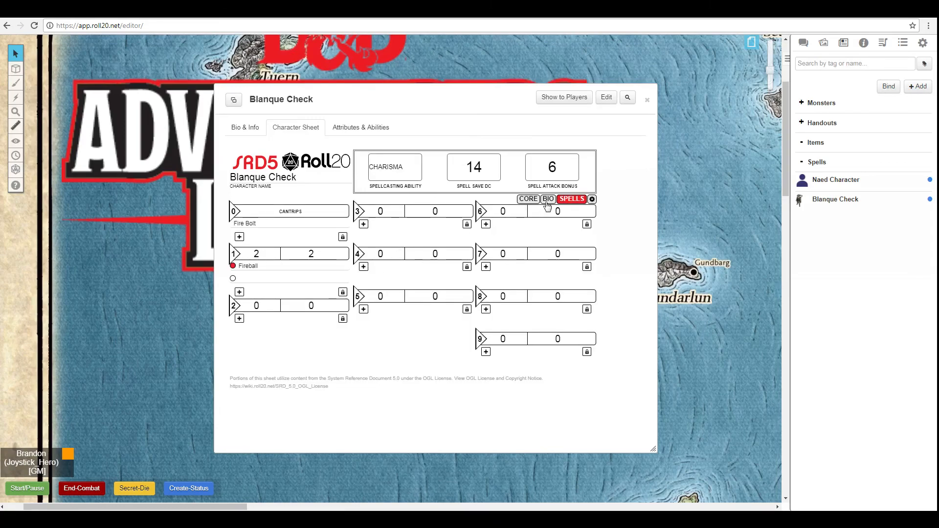
click(548, 199)
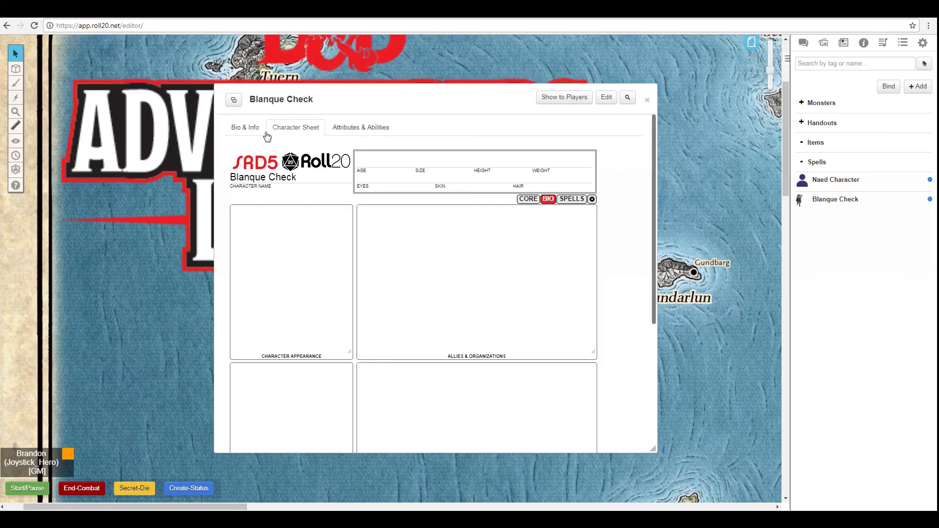
click(246, 127)
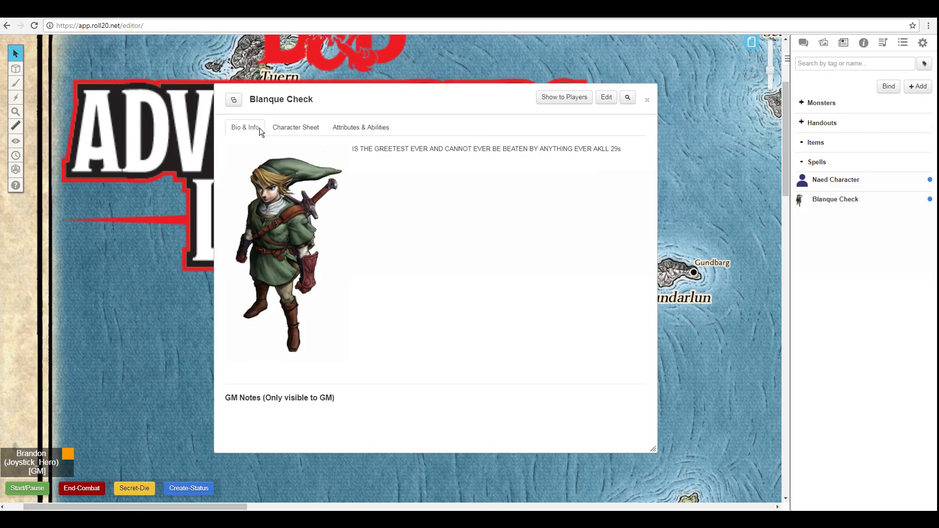
click(647, 99)
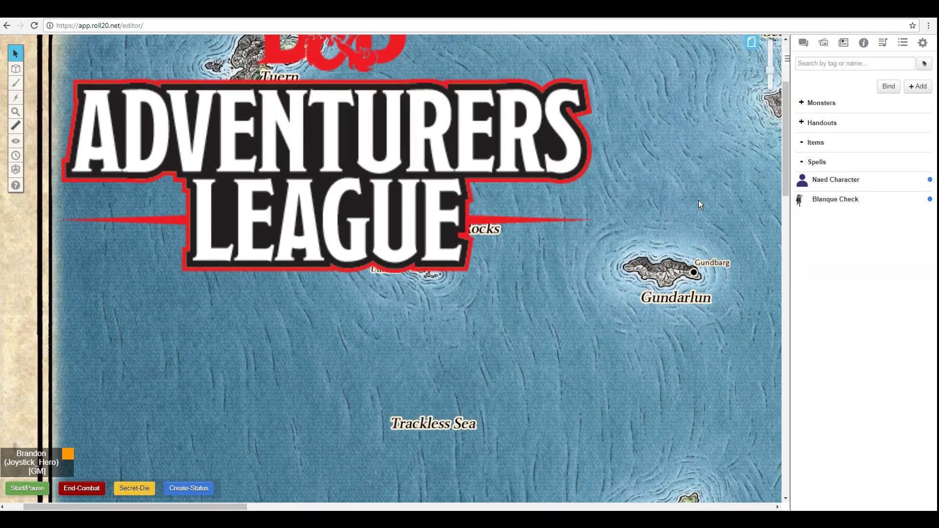